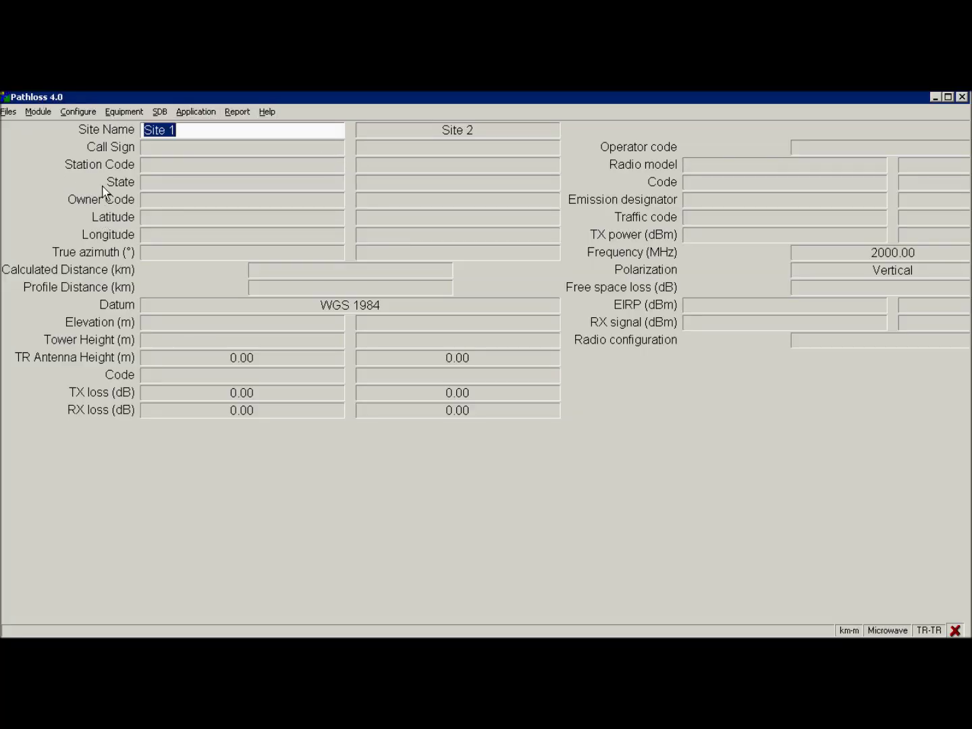
Open the Module menu on the Summary screen of the empty Site 1 to Site 2 link
left_click(38, 113)
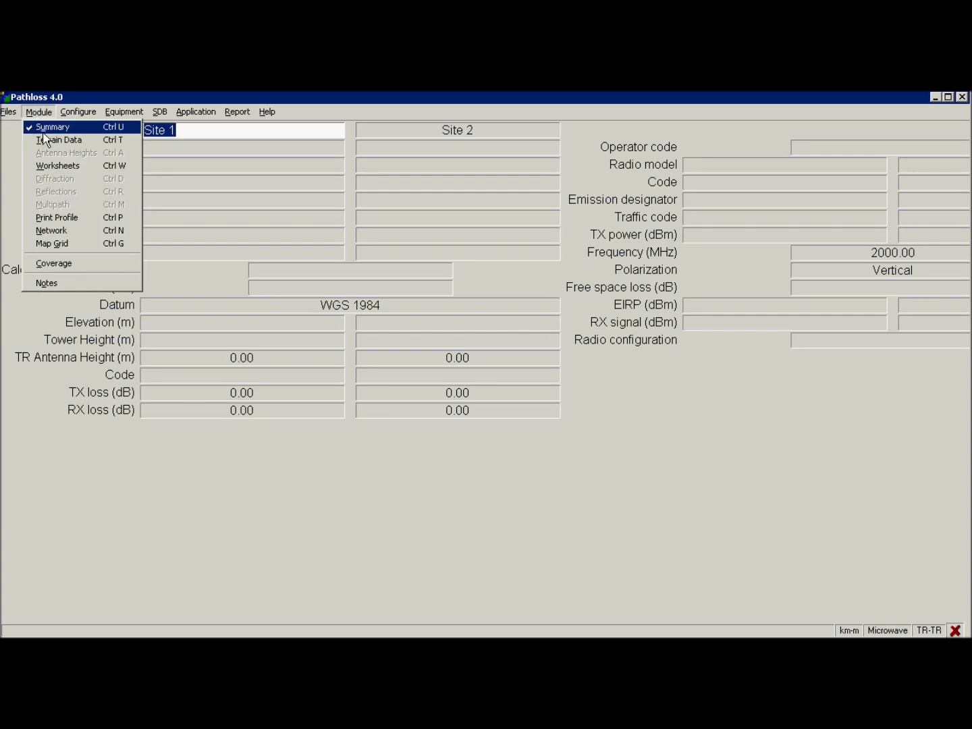
Switch to Terrain Data and enter the profile points 0/100, 0.1/110, 0.2/130 and 0.3/90
left_click(45, 140)
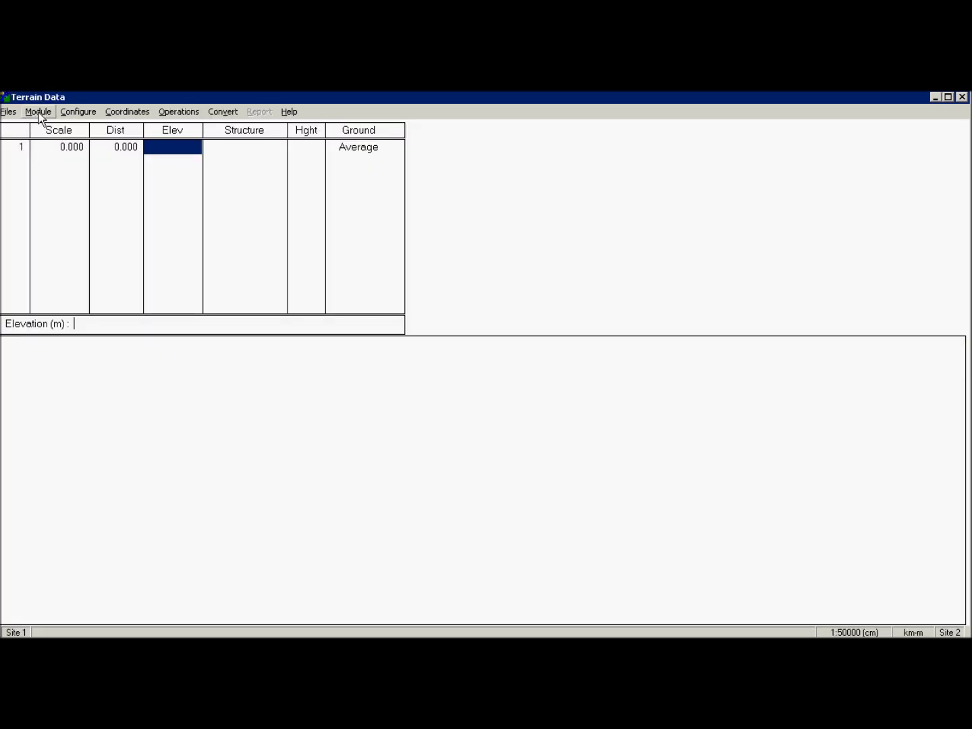
left_click(38, 112)
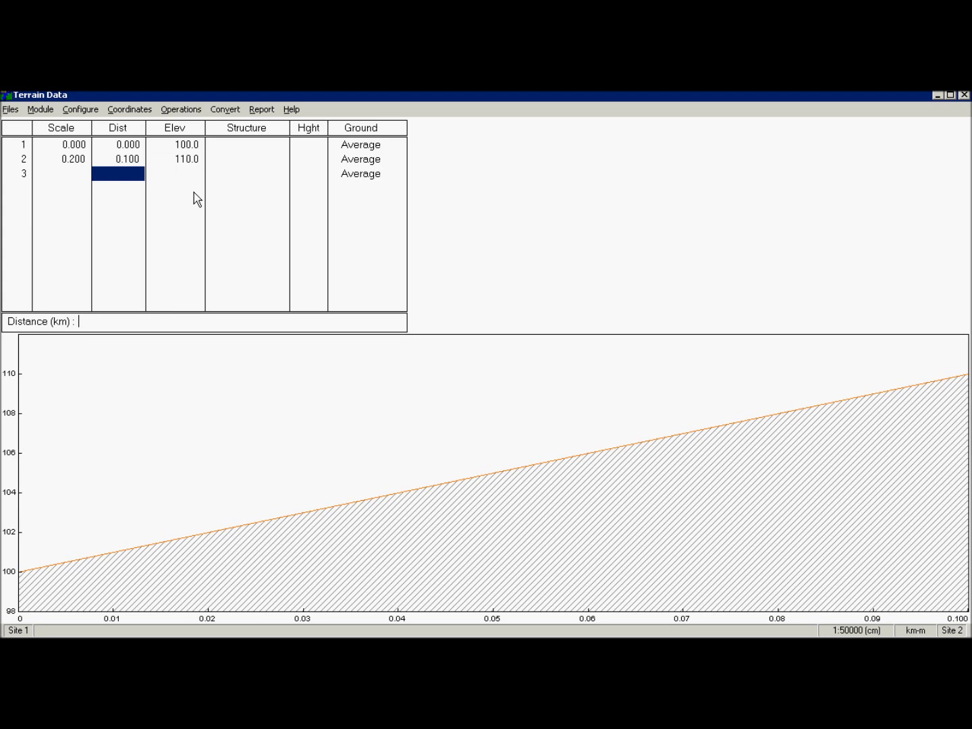
type("0.2")
key("Return")
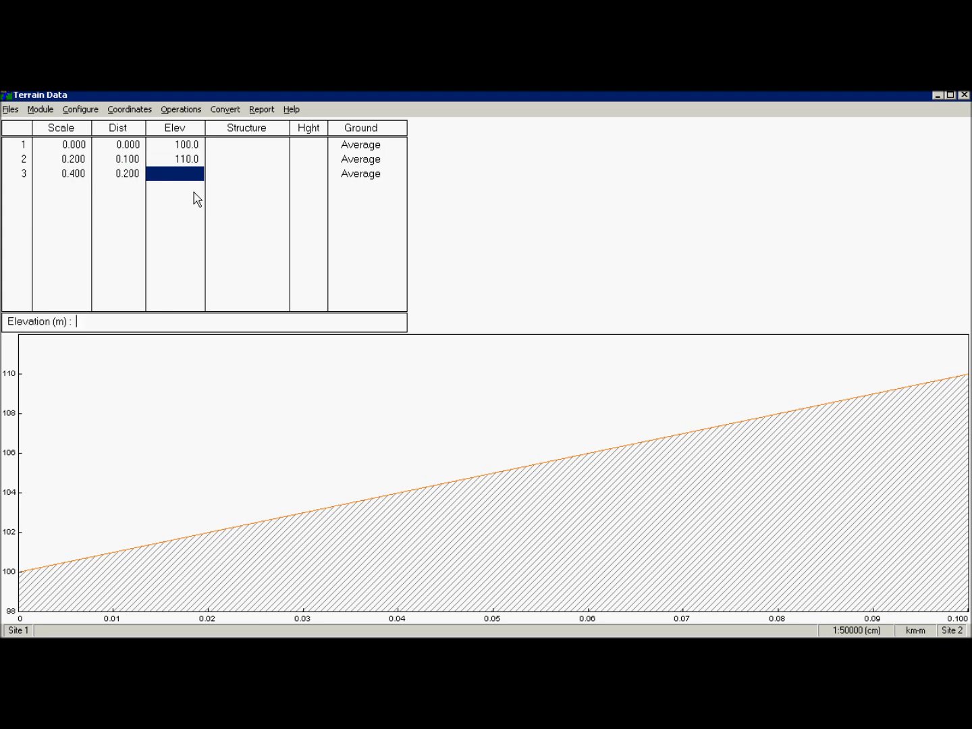
type("130")
key("Return")
type("0.3")
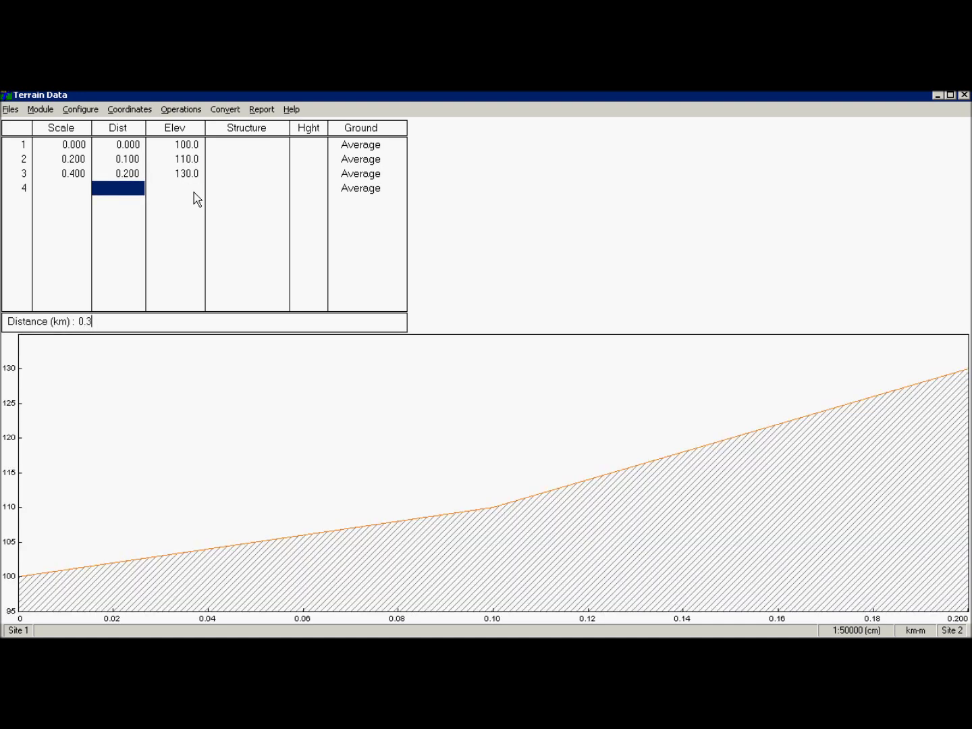
key("Return")
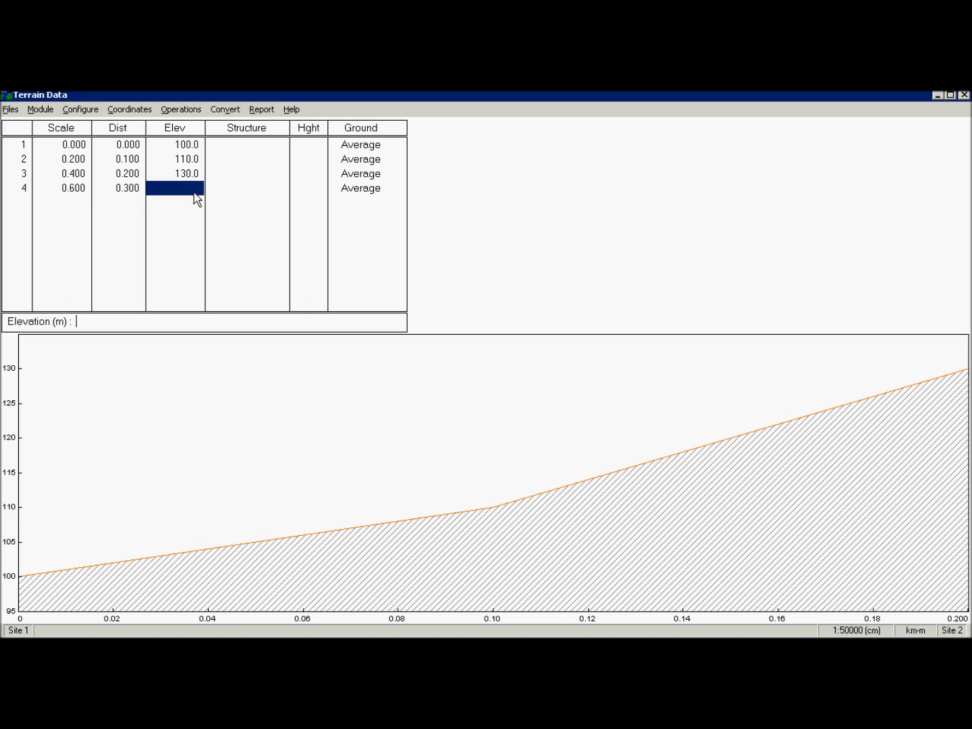
type("90")
key("Return")
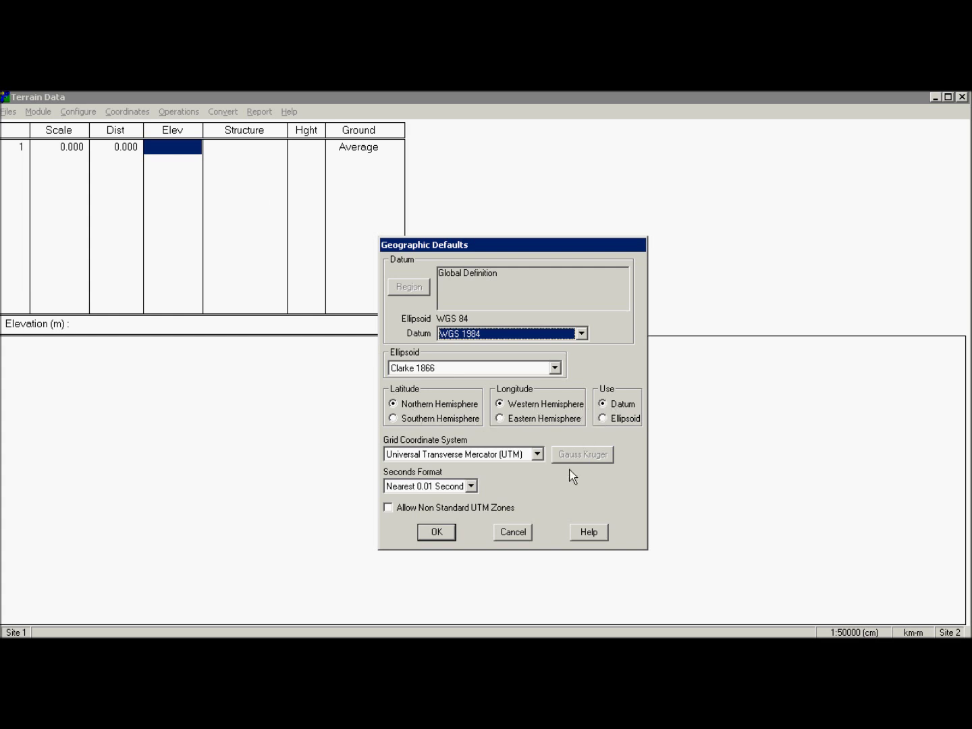
Browse the grid coordinate system options, keep UTM, and check the Seconds Format choices
left_click(538, 454)
left_click(544, 496)
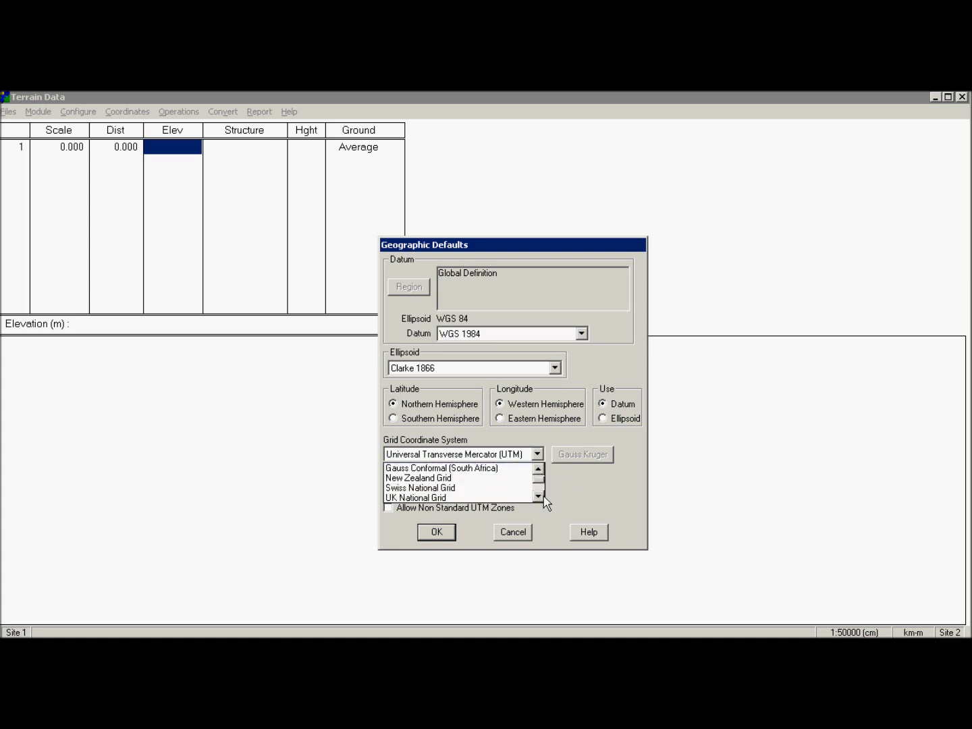
left_click(543, 496)
left_click(543, 496)
left_click(544, 497)
left_click(544, 495)
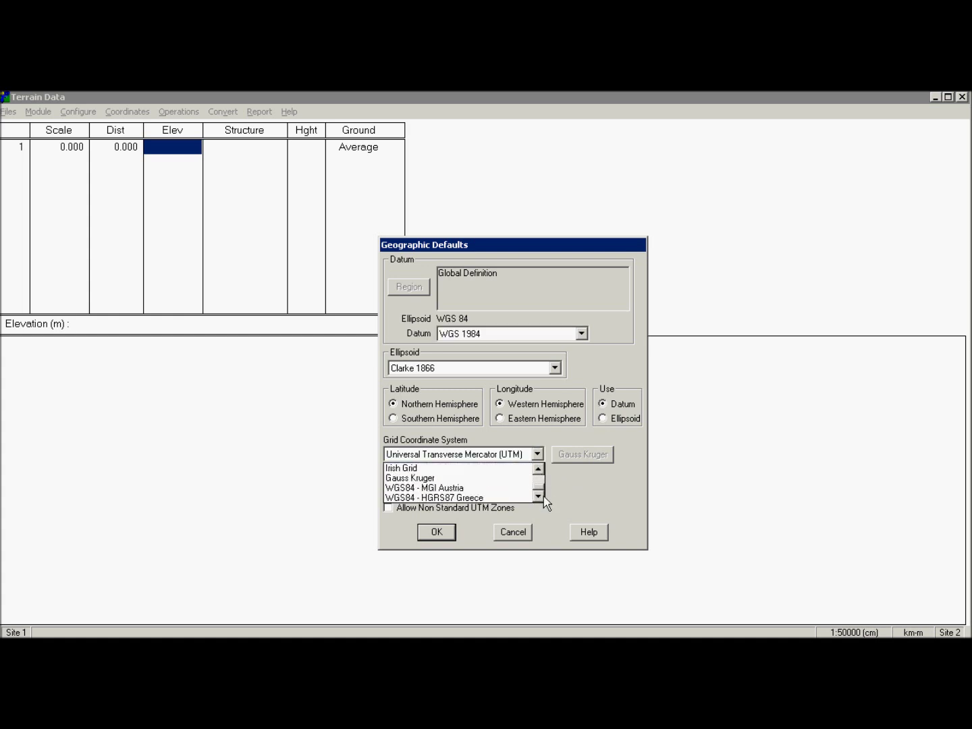
left_click(539, 471)
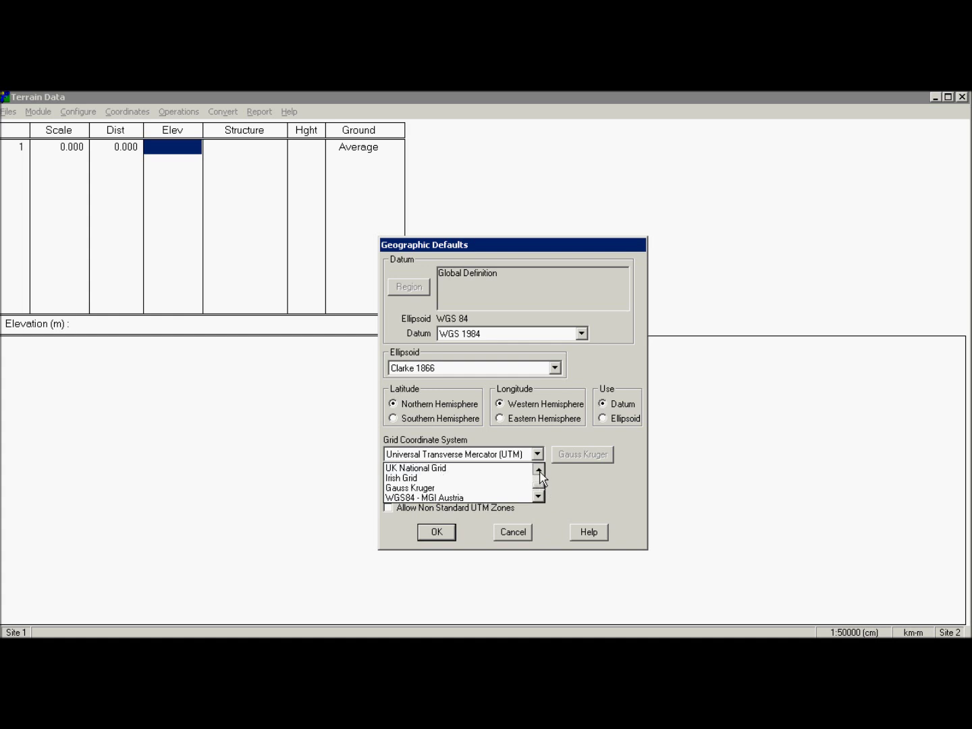
left_click(539, 470)
left_click(539, 472)
left_click(539, 470)
left_click(540, 471)
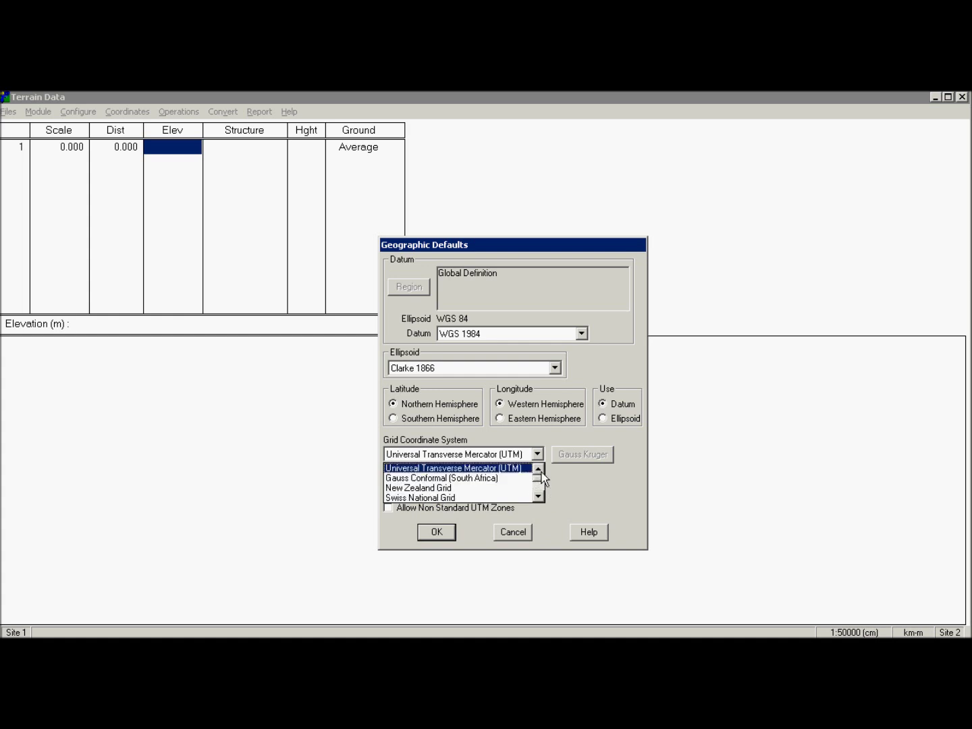
left_click(574, 481)
left_click(470, 487)
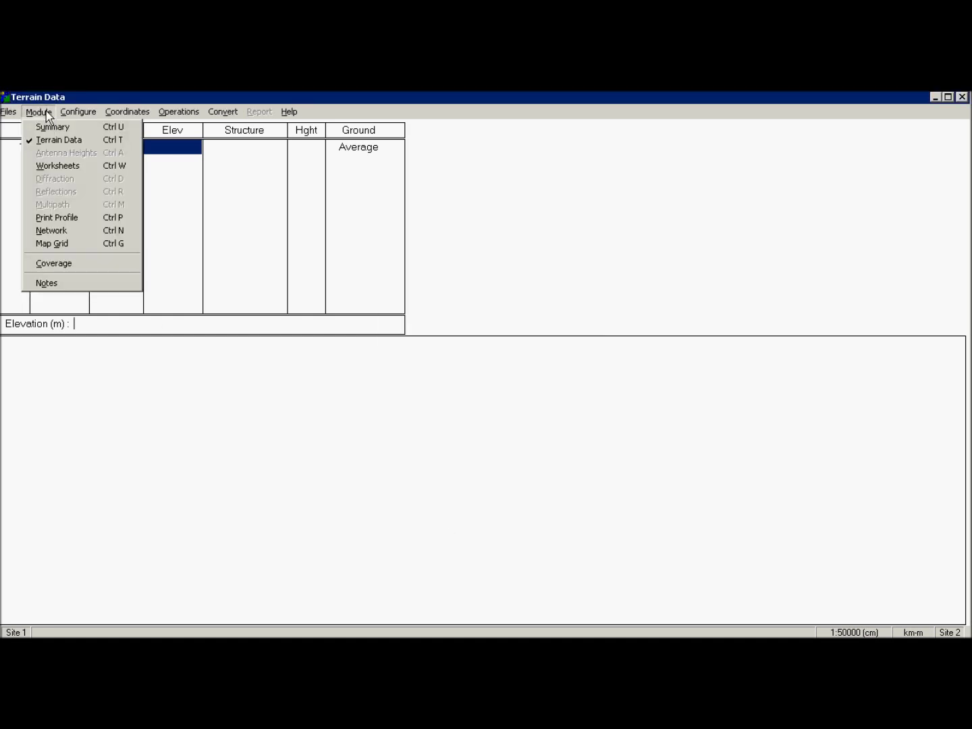
In the Terrain Database configuration, set the secondary database to GTopo30 Global 30 sec
mouse_move(71, 112)
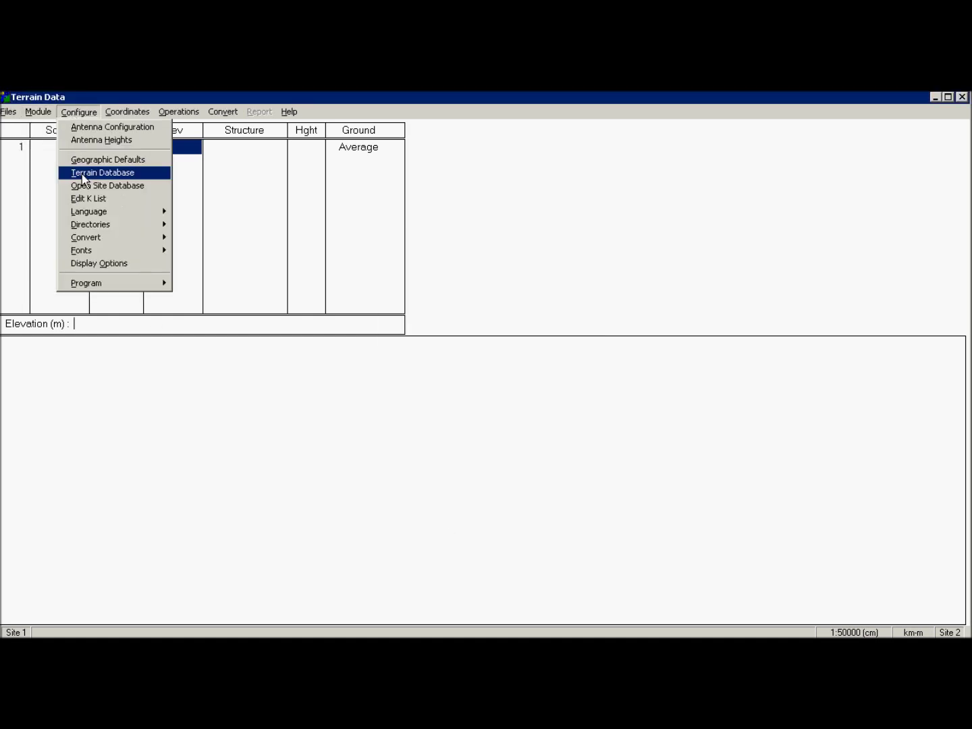
left_click(94, 173)
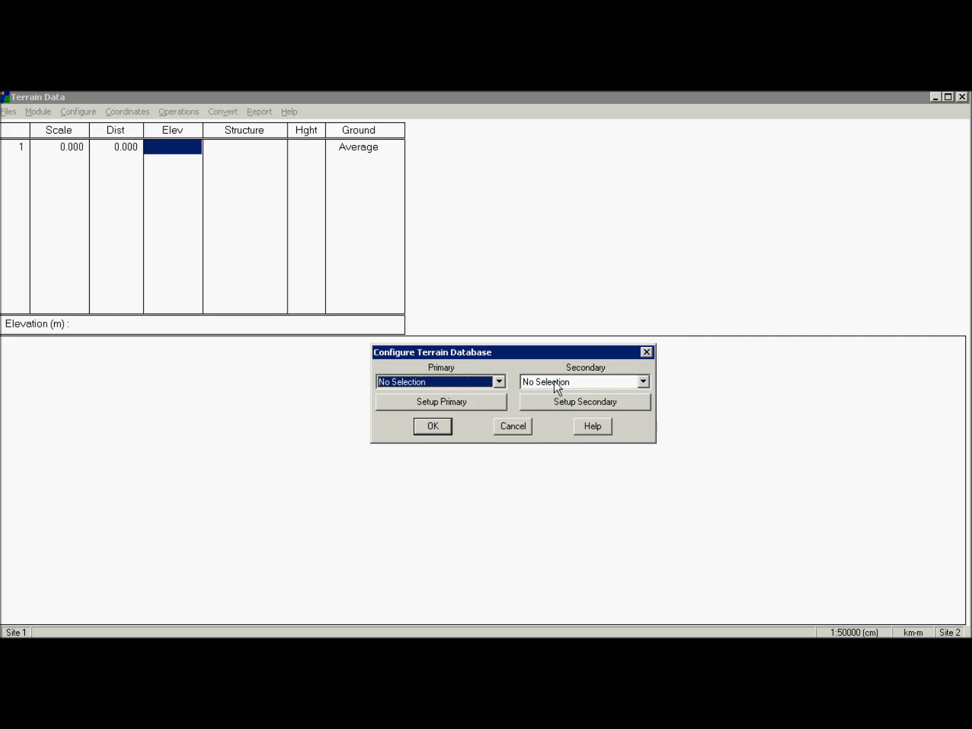
left_click(555, 382)
left_click(555, 382)
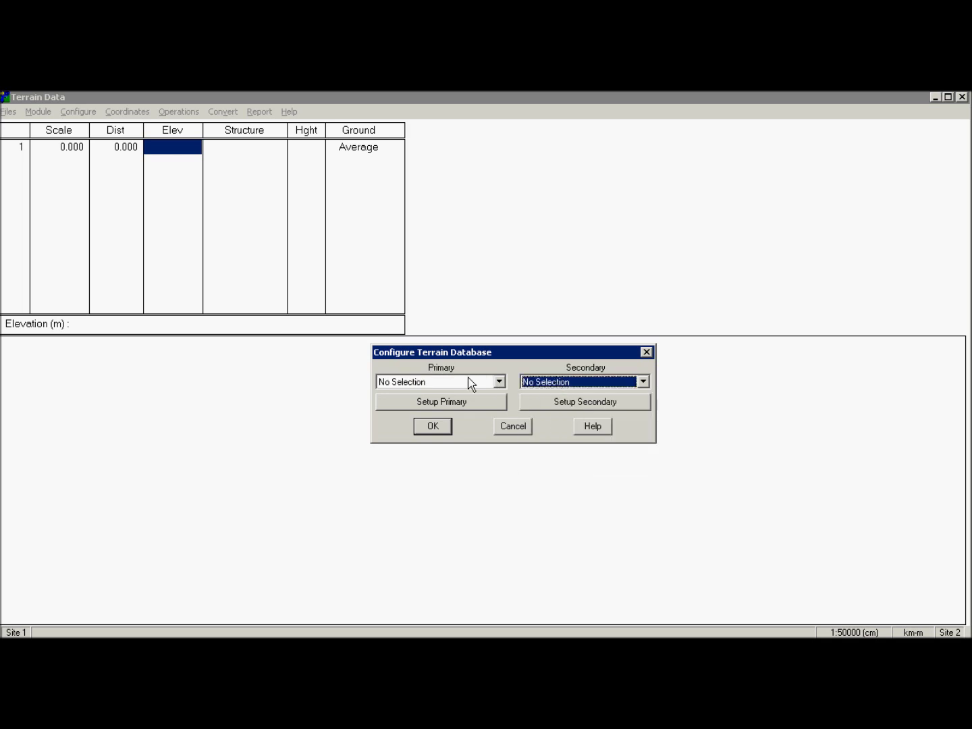
left_click(470, 384)
left_click(471, 384)
left_click(546, 384)
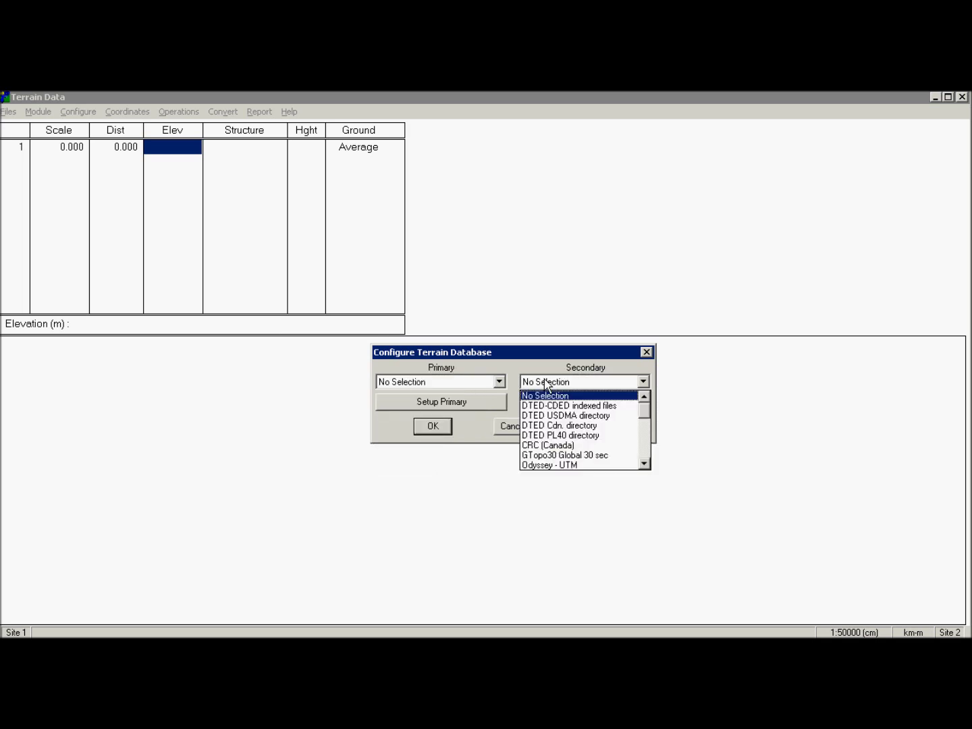
mouse_move(647, 417)
left_mouse_down()
mouse_move(646, 462)
mouse_move(647, 427)
left_mouse_up()
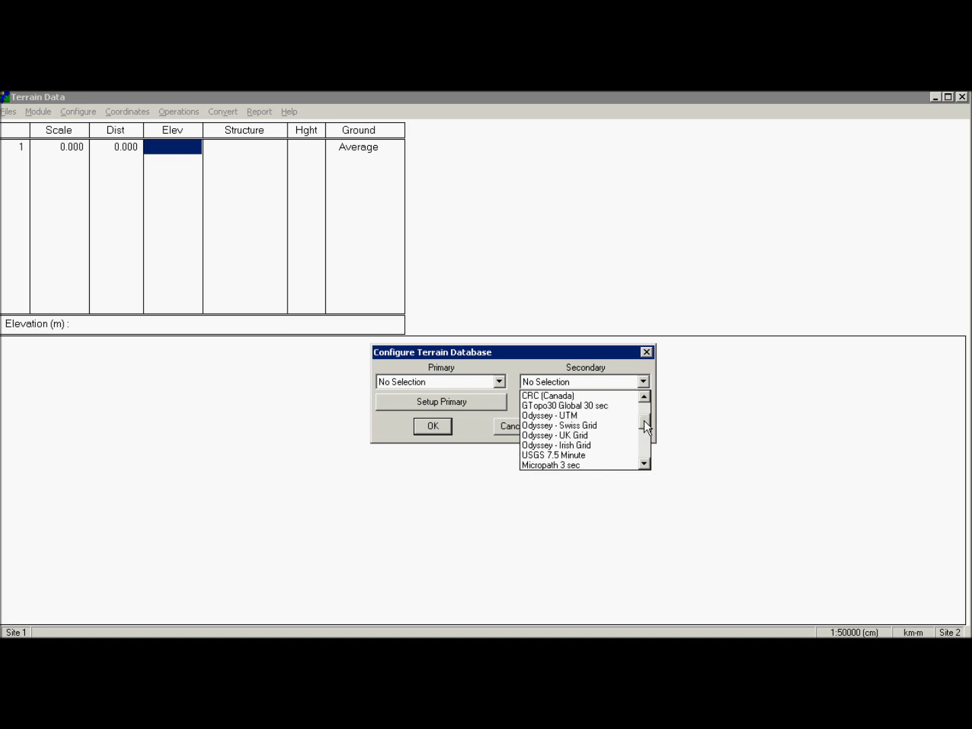
left_click(580, 405)
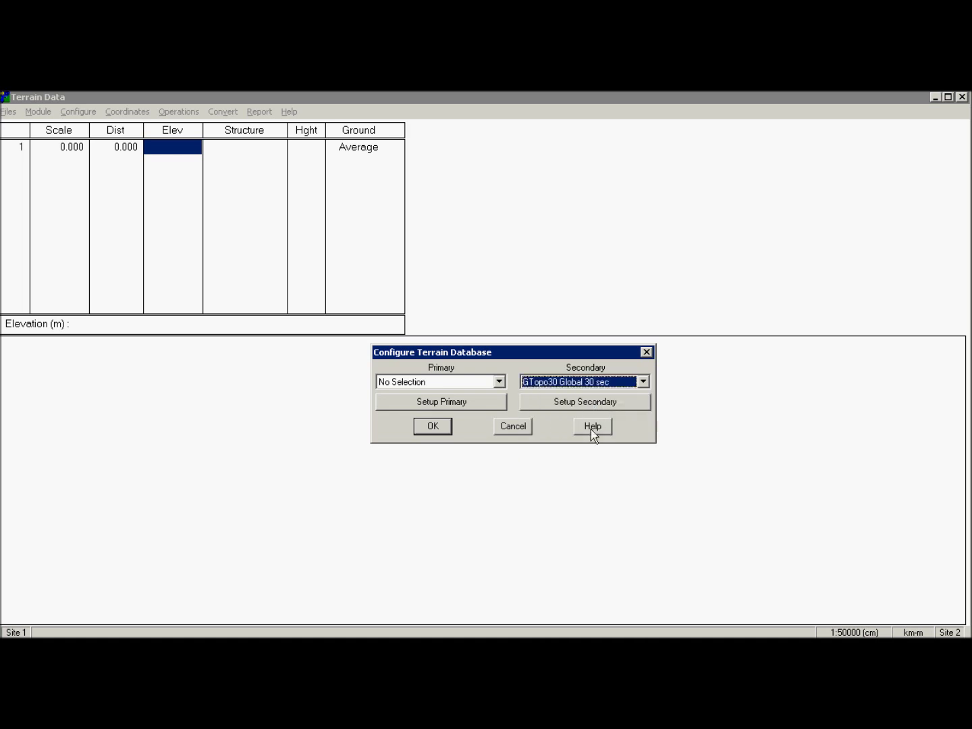
Set the GTopo30 map directory to the GTOPO30 North&South America folder and confirm the settings
left_click(560, 405)
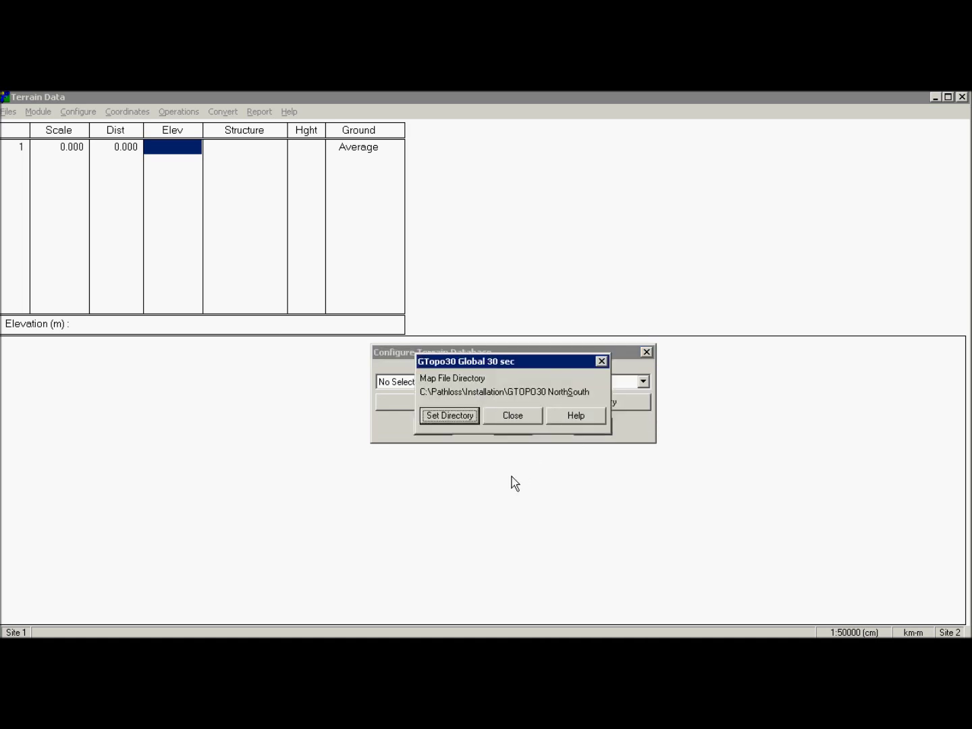
left_click(458, 417)
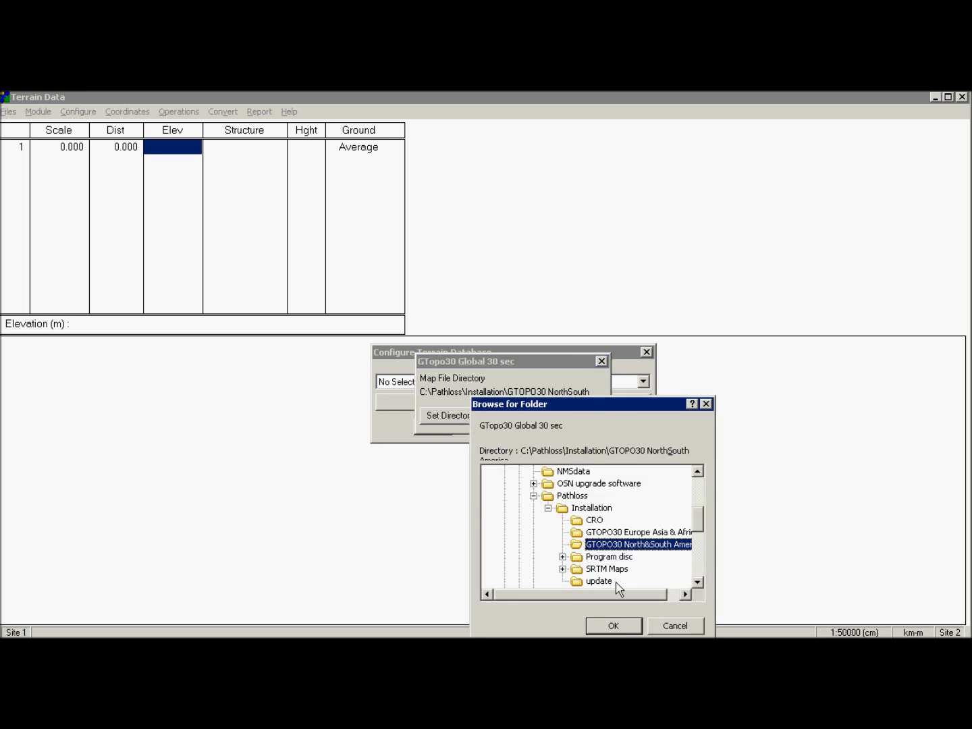
left_click_drag(658, 593, 679, 593)
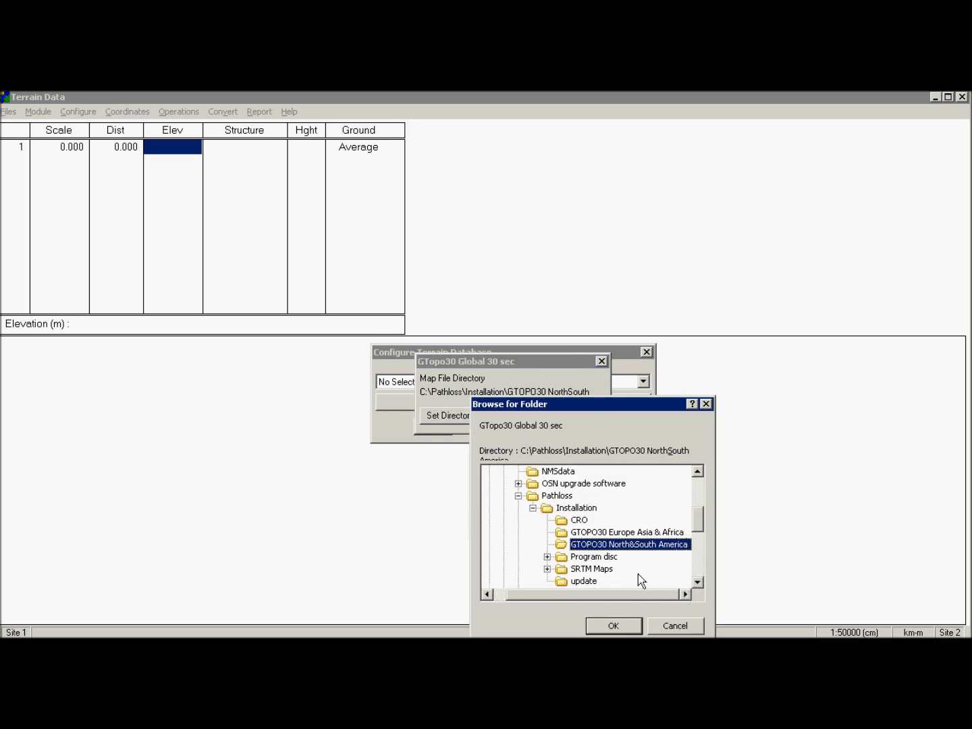
left_click(614, 626)
left_click(510, 417)
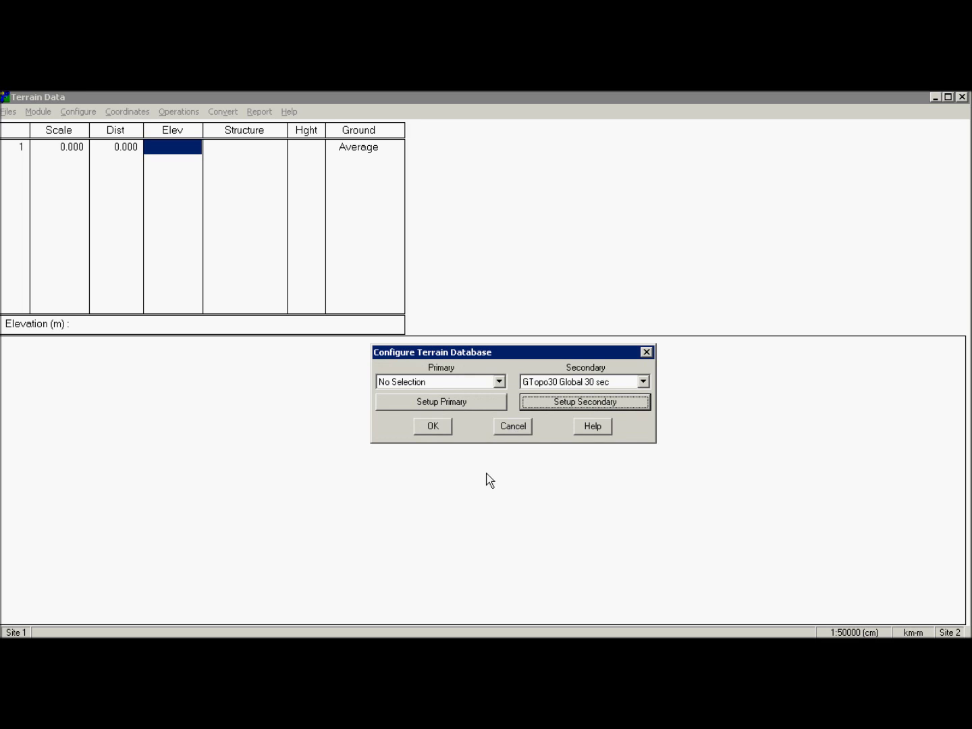
left_click(439, 426)
left_click(40, 113)
On the Summary, enter latitudes 36 03 00 N for Site 1 and 36 00 00 N for Site 2
key("Up")
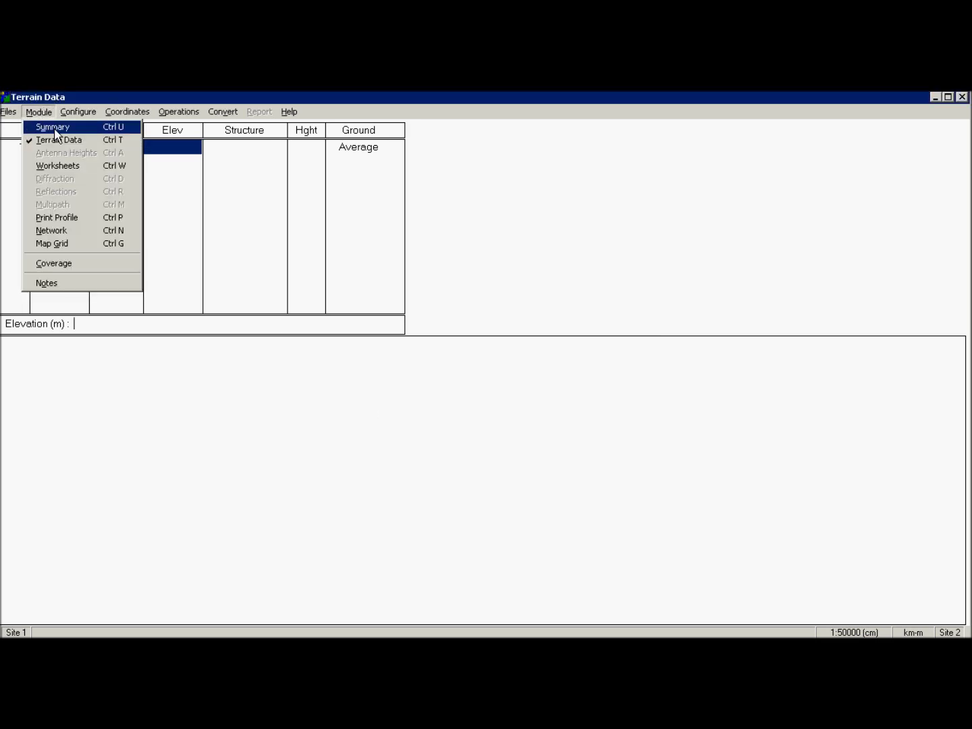
key("Return")
left_click(182, 216)
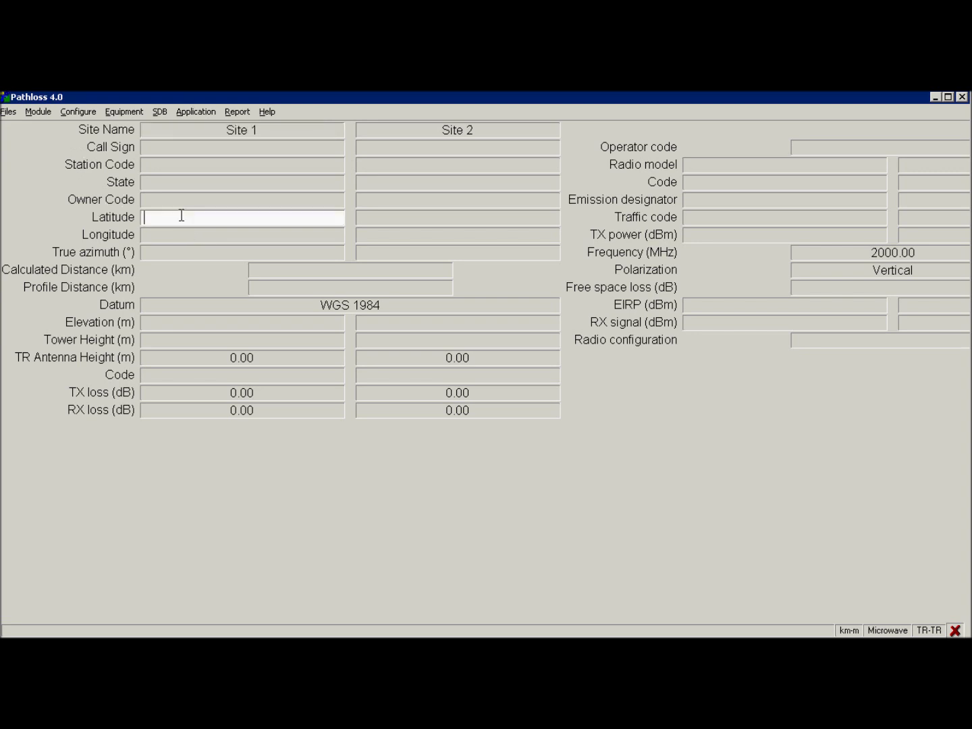
type("36 03")
key("Tab")
type("3")
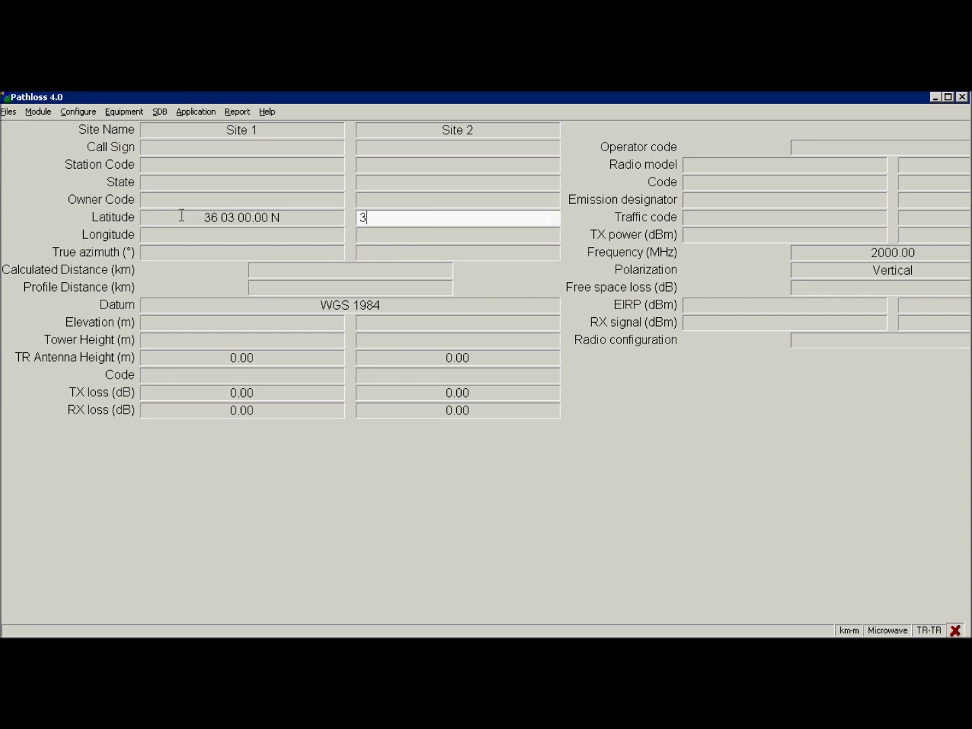
type("66")
key("BackSpace")
key("Tab")
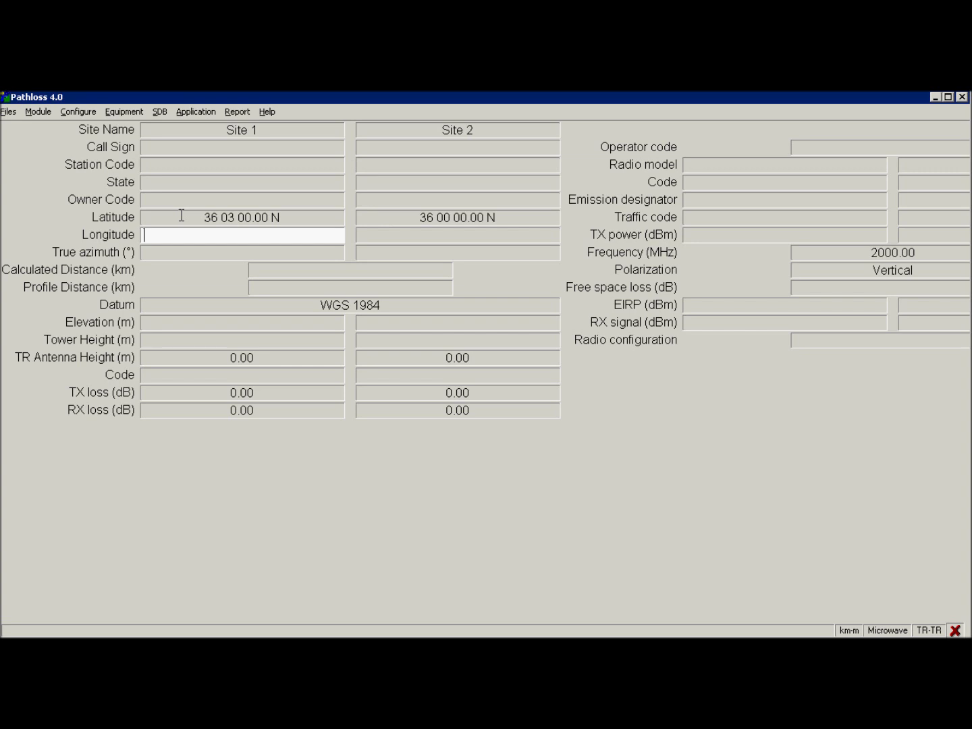
Enter longitudes 111 48 00 W and 112 03 00 W, then return to Terrain Data
type("111 48")
key("Tab")
type("112 ")
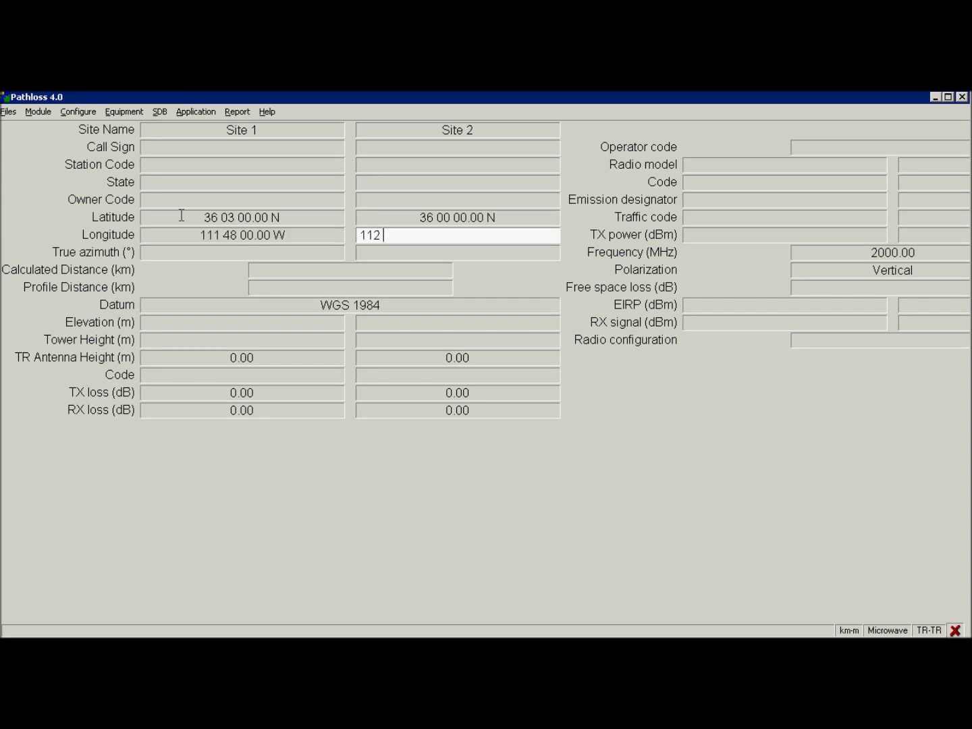
type("03")
key("Tab")
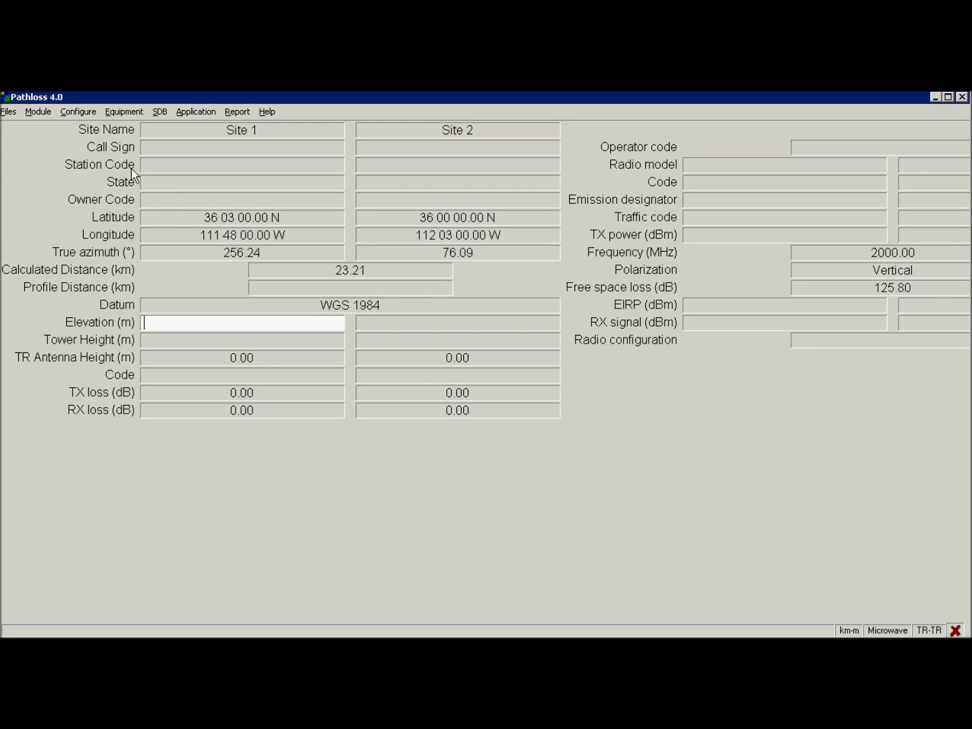
left_click(42, 113)
left_click(61, 139)
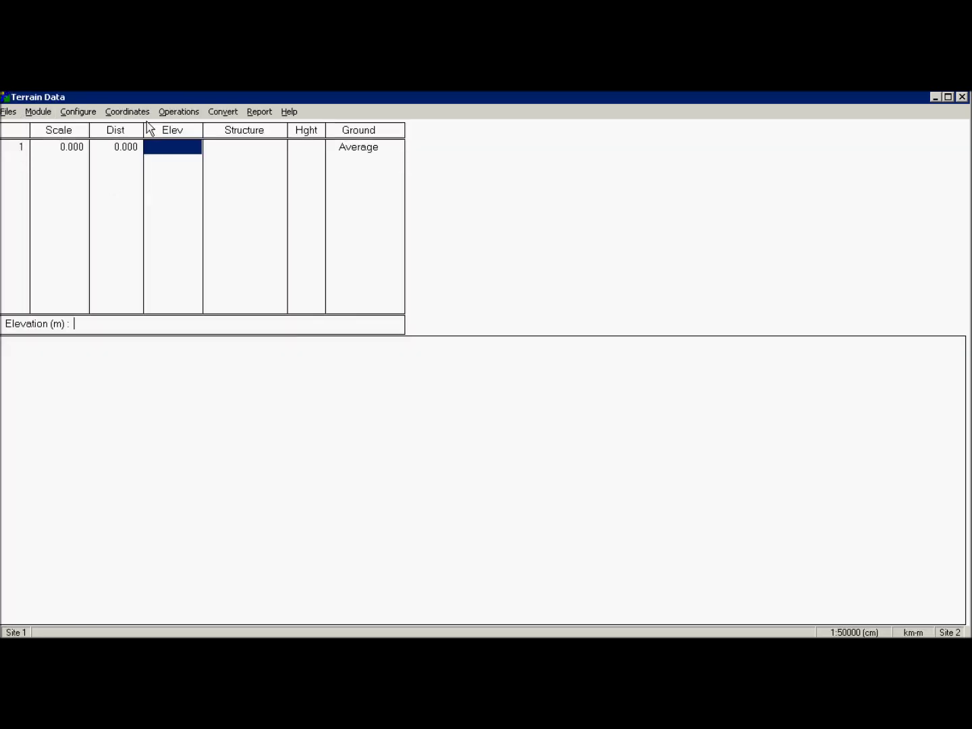
Generate the terrain profile with a 0.01 km distance increment and close the completion report
left_click(170, 114)
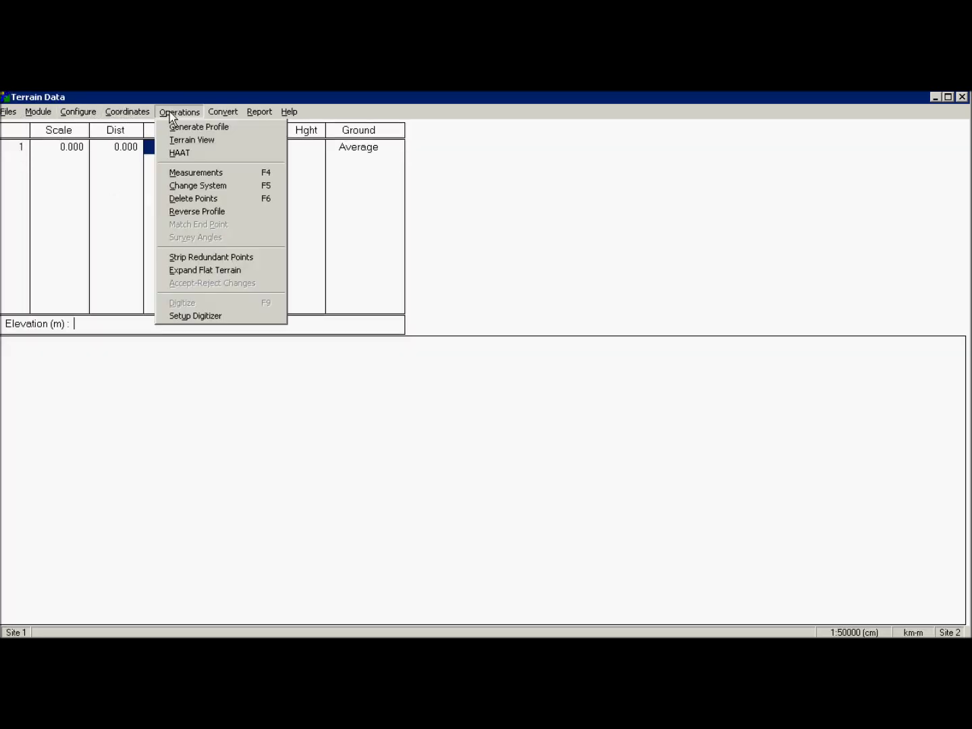
left_click(191, 133)
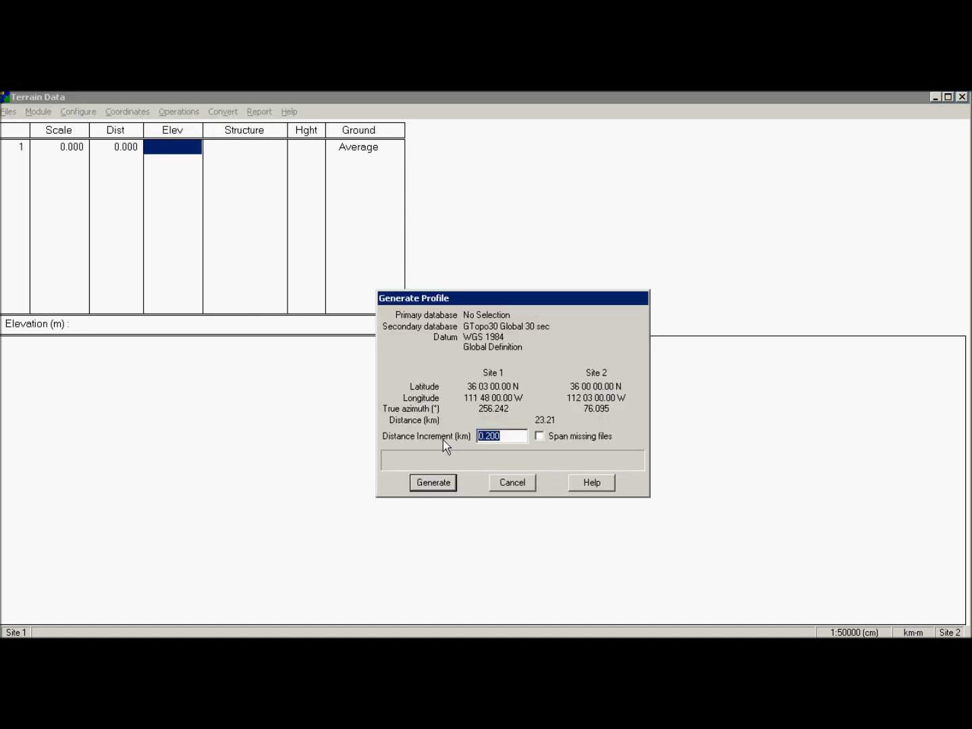
left_click(507, 432)
key("BackSpace")
key("BackSpace")
key("BackSpace")
type("01")
left_click(445, 482)
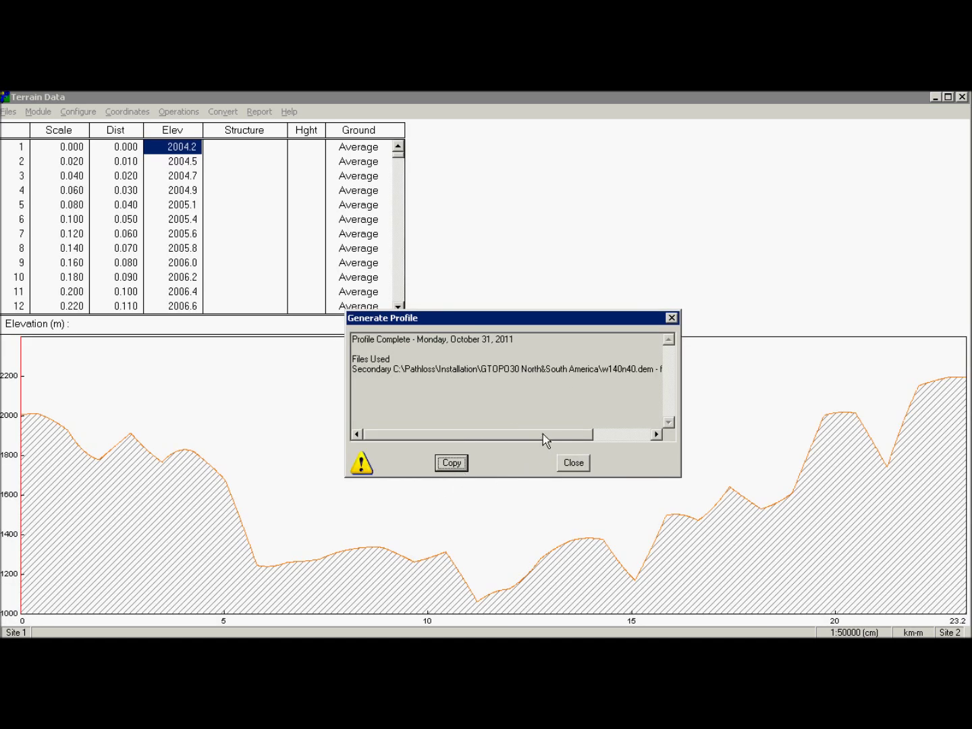
left_click_drag(529, 434, 398, 373)
left_click(573, 462)
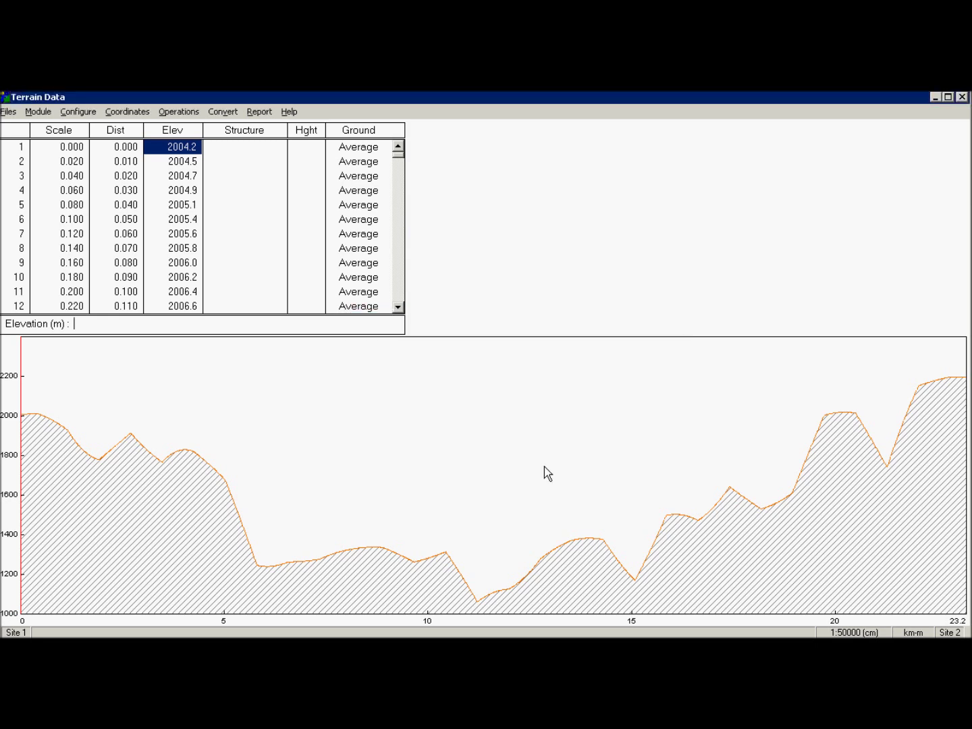
left_click(38, 113)
View the generated profile in Print Profile, then switch back to the Summary module
left_click(51, 219)
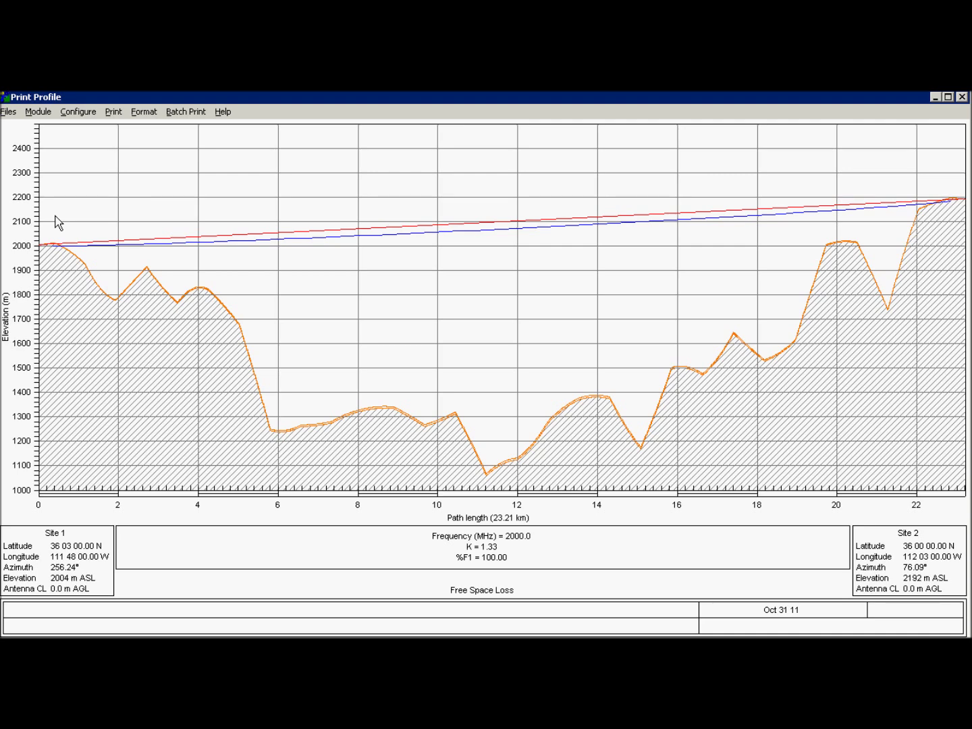
left_click(49, 113)
left_click(56, 125)
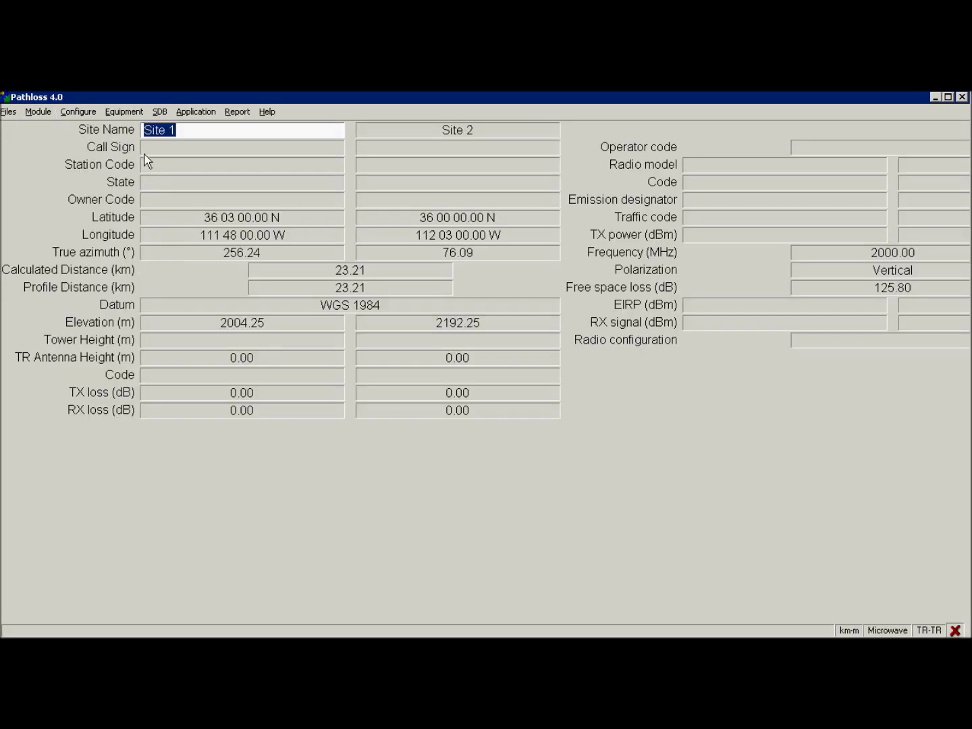
Select SRTM - ASTER as the primary terrain database and open its map index setup
left_click(81, 113)
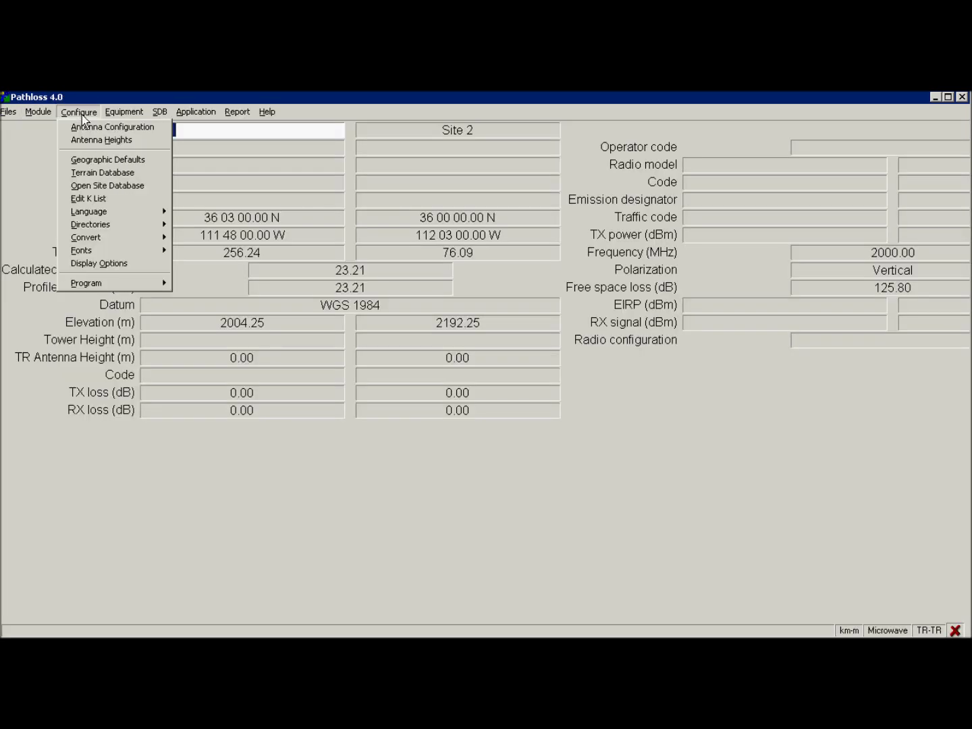
left_click(112, 173)
left_click(500, 382)
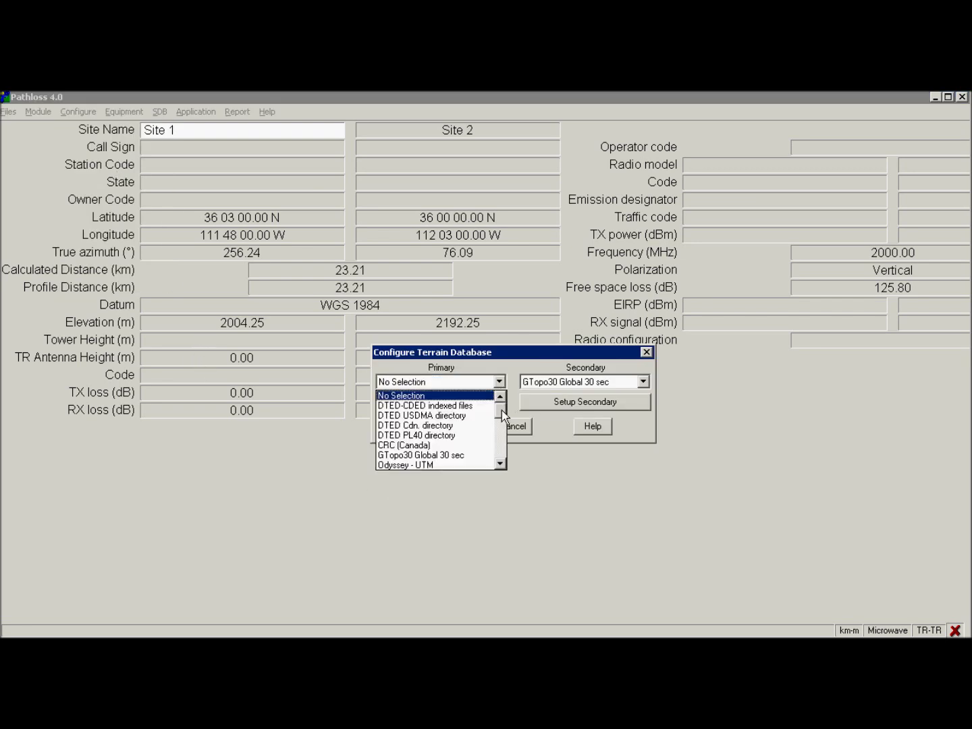
left_click_drag(500, 410, 514, 440)
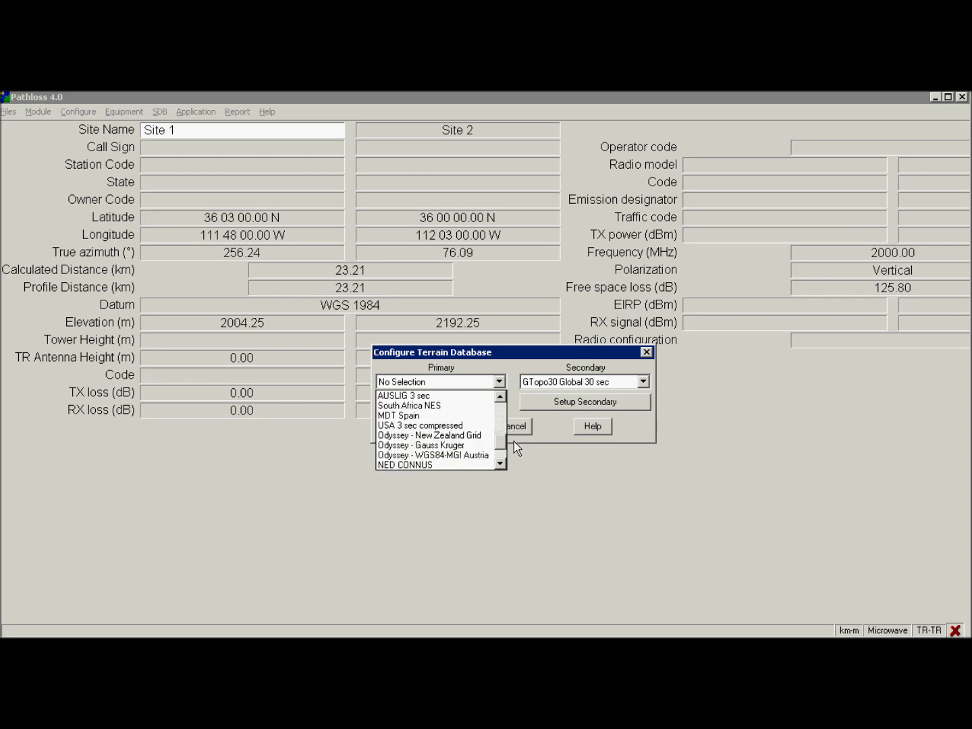
scroll(513, 441, "down", 2)
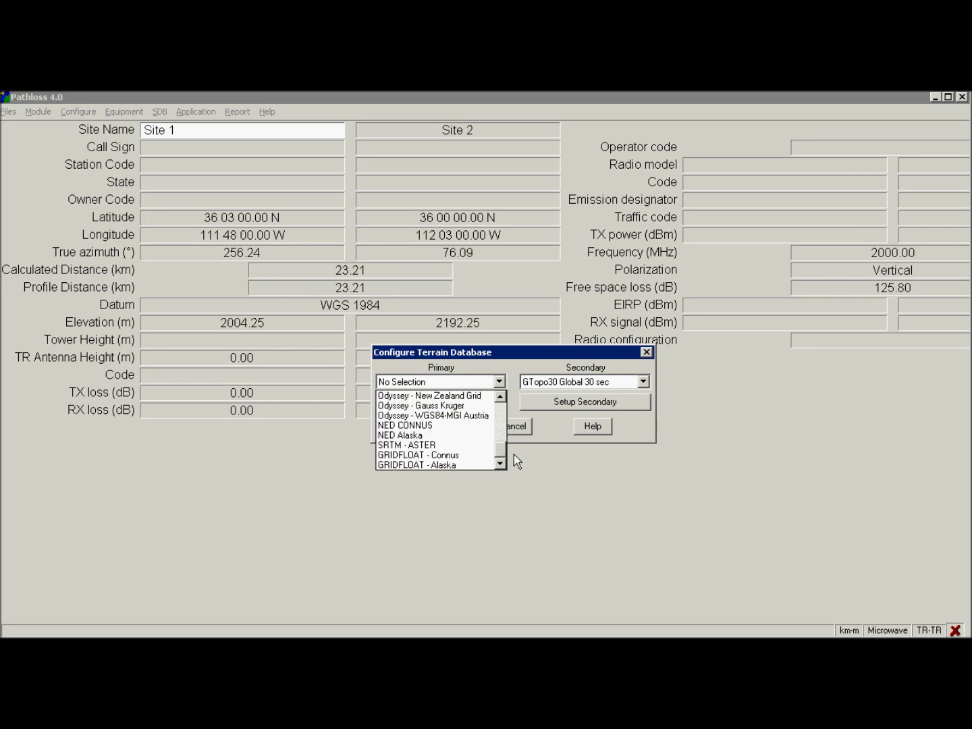
left_click(415, 446)
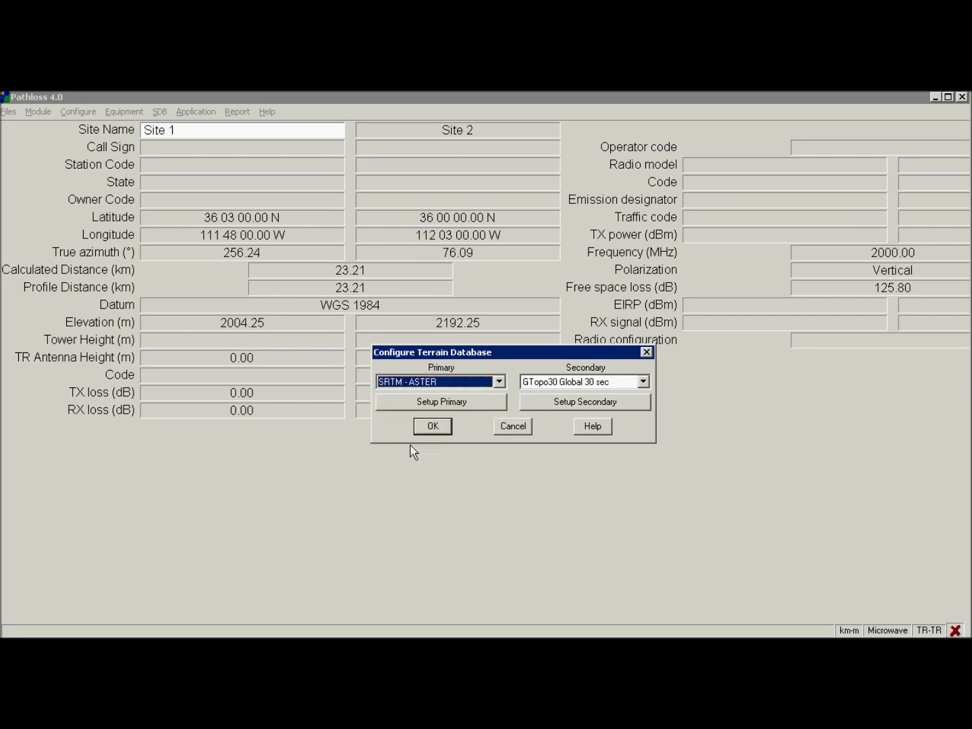
left_click(437, 404)
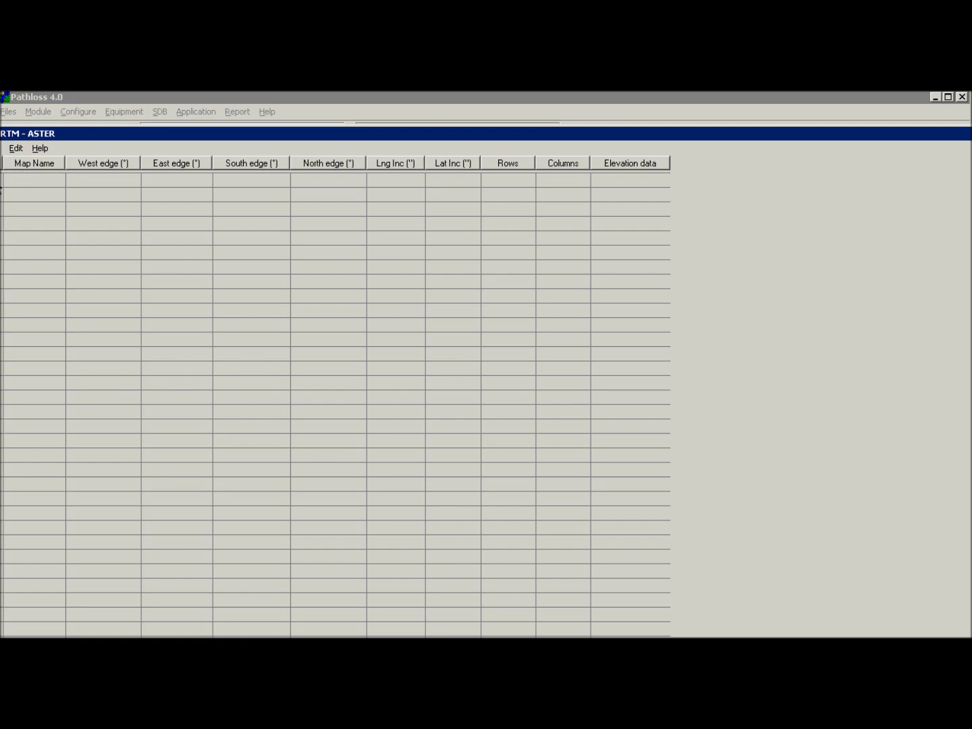
Add the N35W101.hgt tile from the N35W101-N36W123 folder to the SRTM - ASTER index
left_click(3, 148)
left_click(13, 164)
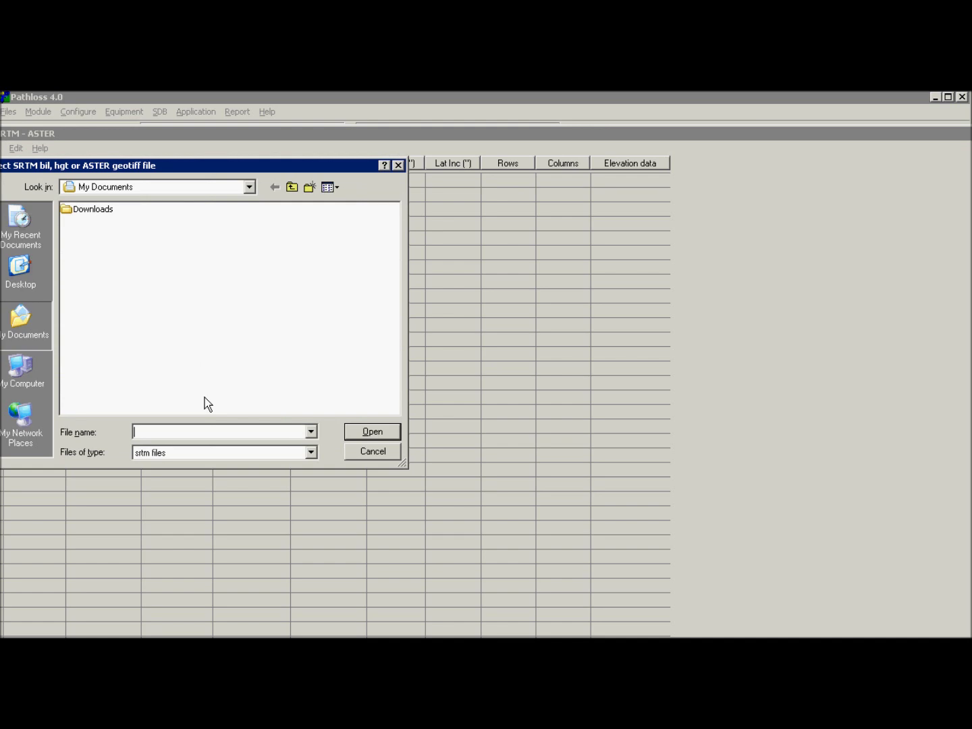
key("ctrl+v")
key("Return")
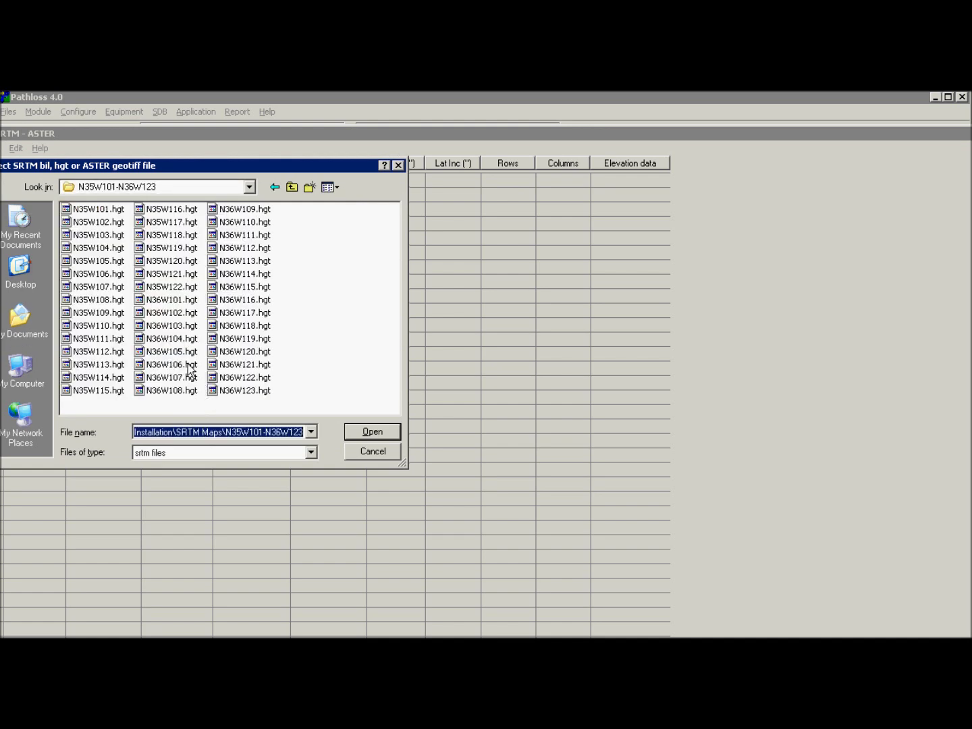
left_click(102, 213)
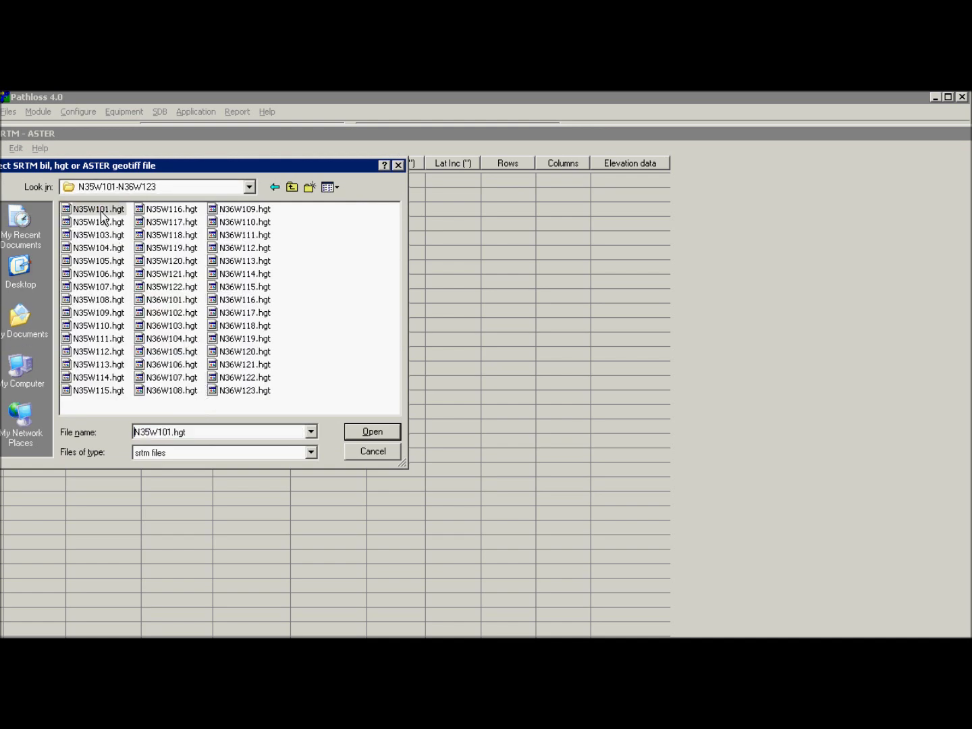
left_click(381, 439)
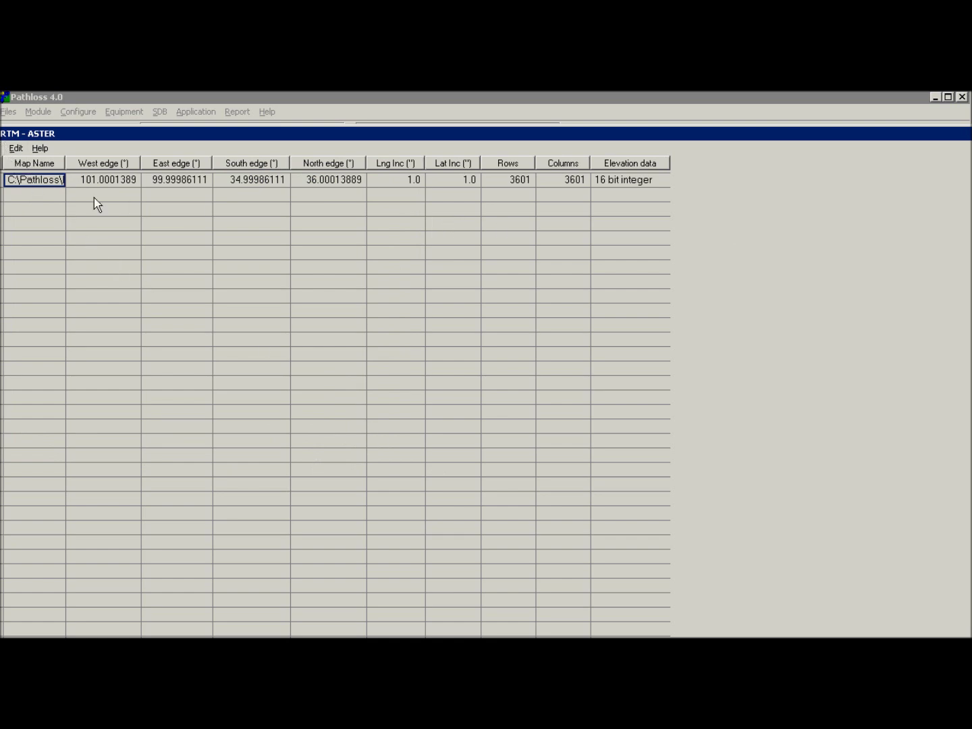
Add all 45 .hgt tiles from the folder to the SRTM - ASTER index
left_click(15, 148)
left_click(28, 164)
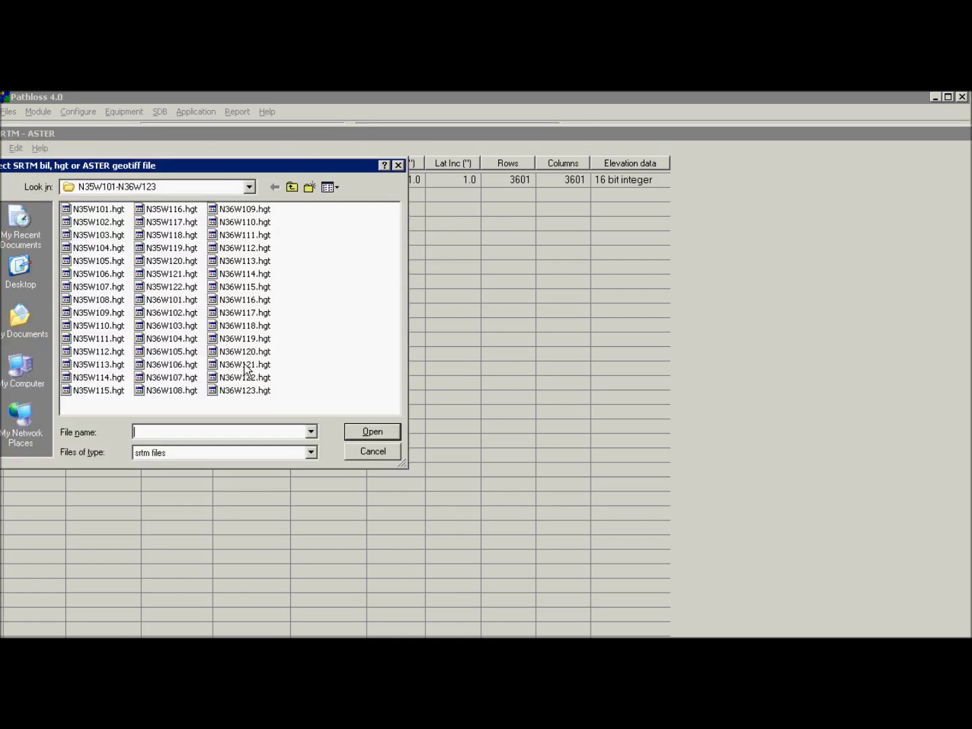
left_click_drag(284, 393, 72, 206)
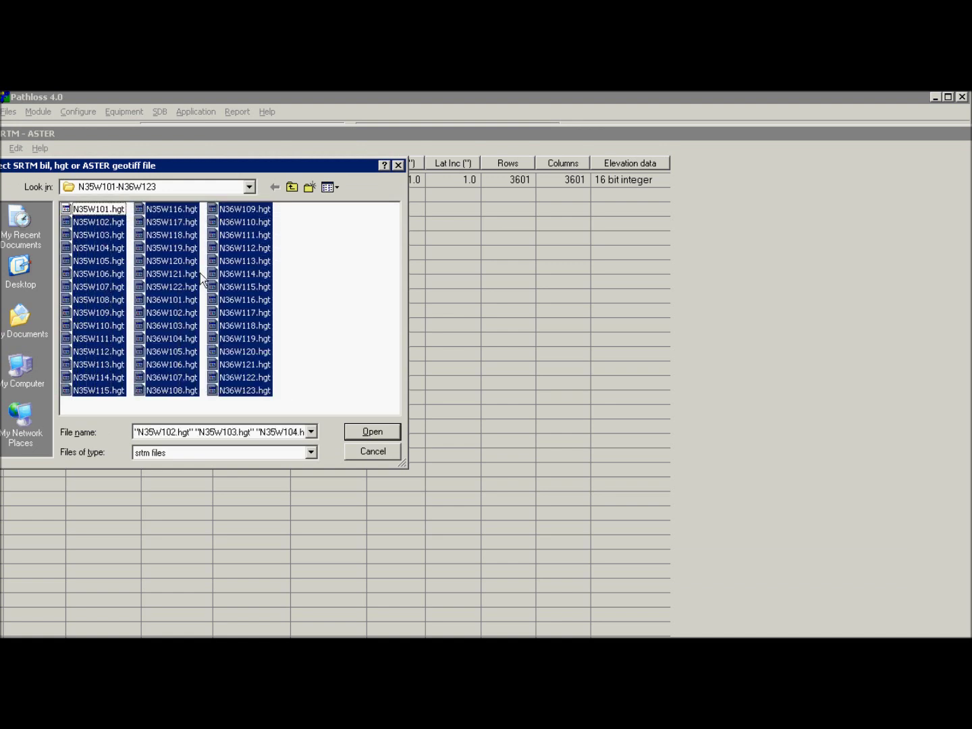
left_click(381, 431)
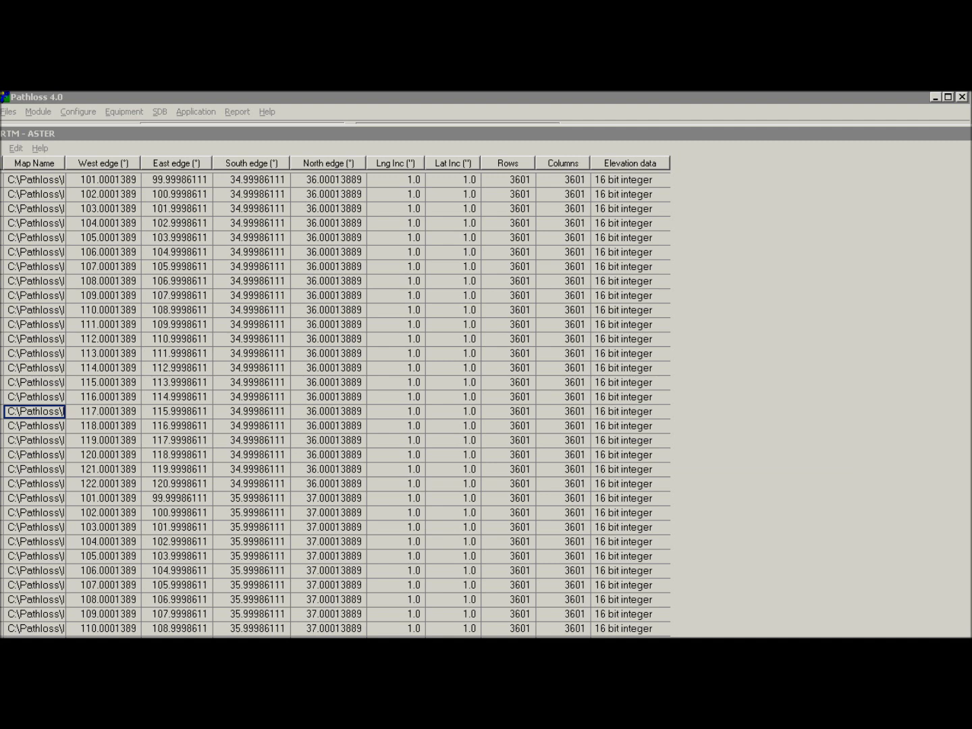
left_click_drag(968, 260, 961, 390)
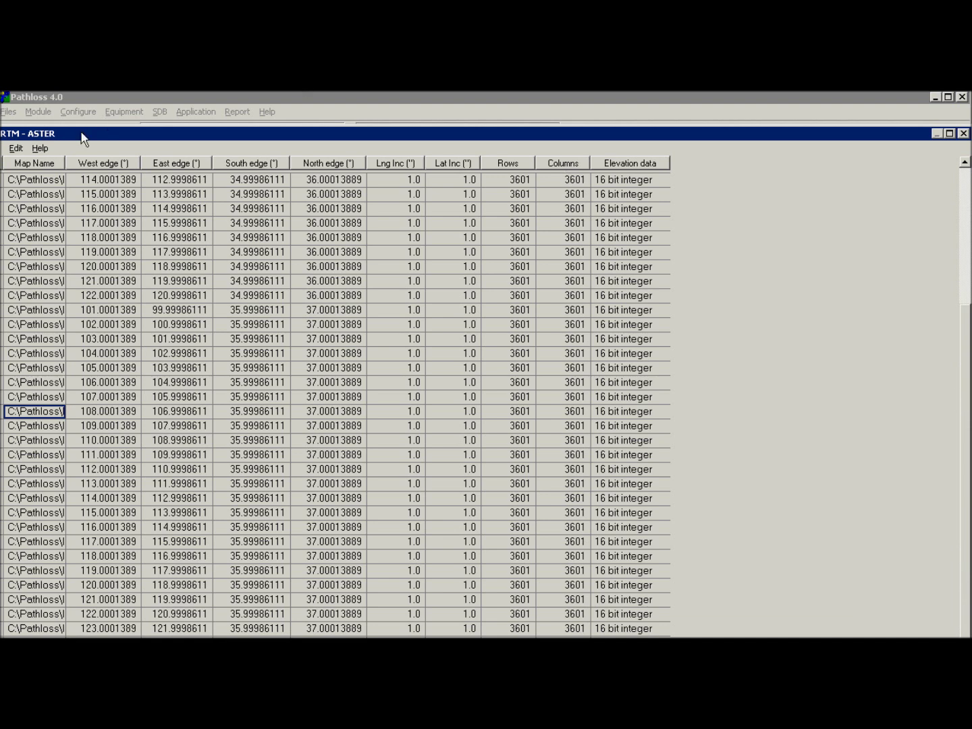
left_click_drag(81, 135, 103, 104)
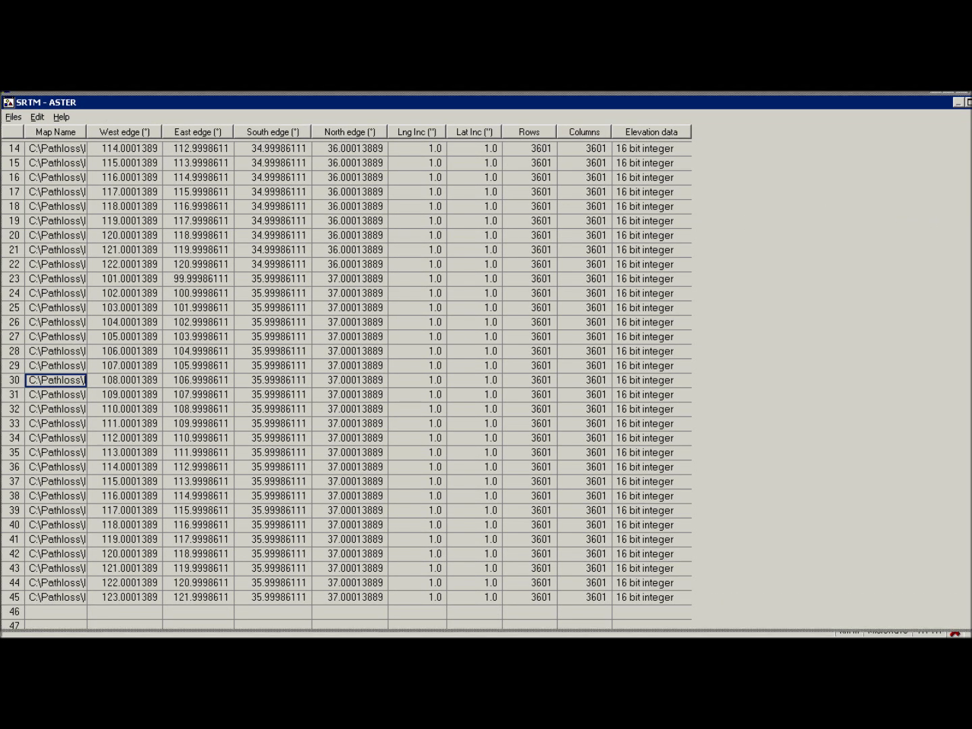
left_click_drag(970, 225, 960, 225)
left_click_drag(958, 297, 957, 158)
Close the SRTM - ASTER index window and confirm the terrain database settings
left_click(14, 117)
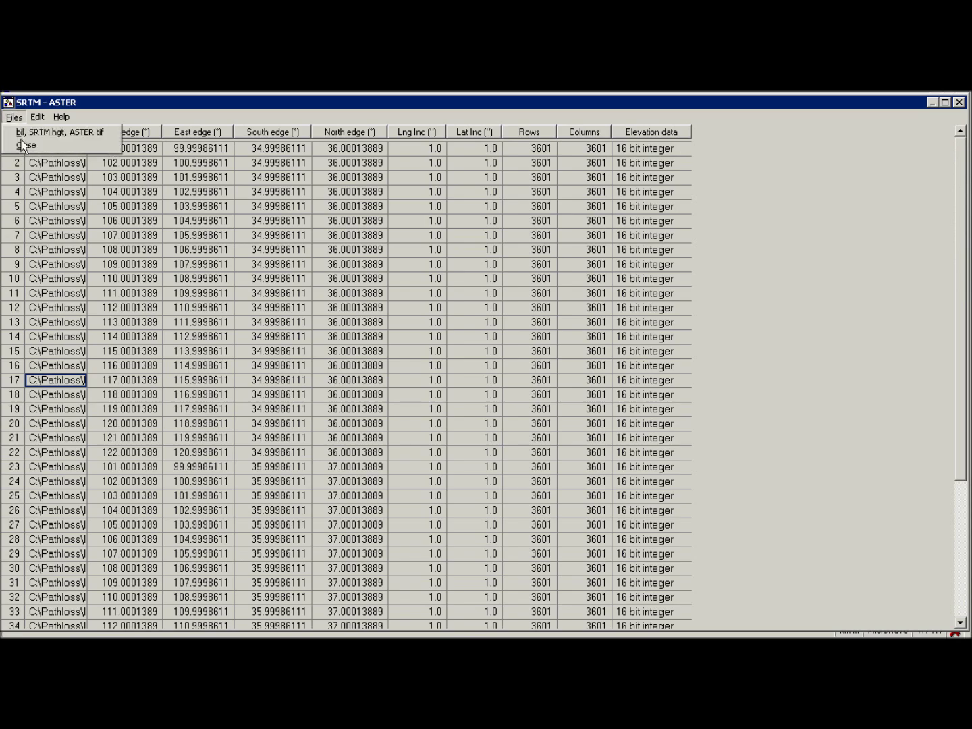
left_click(21, 141)
left_click(442, 426)
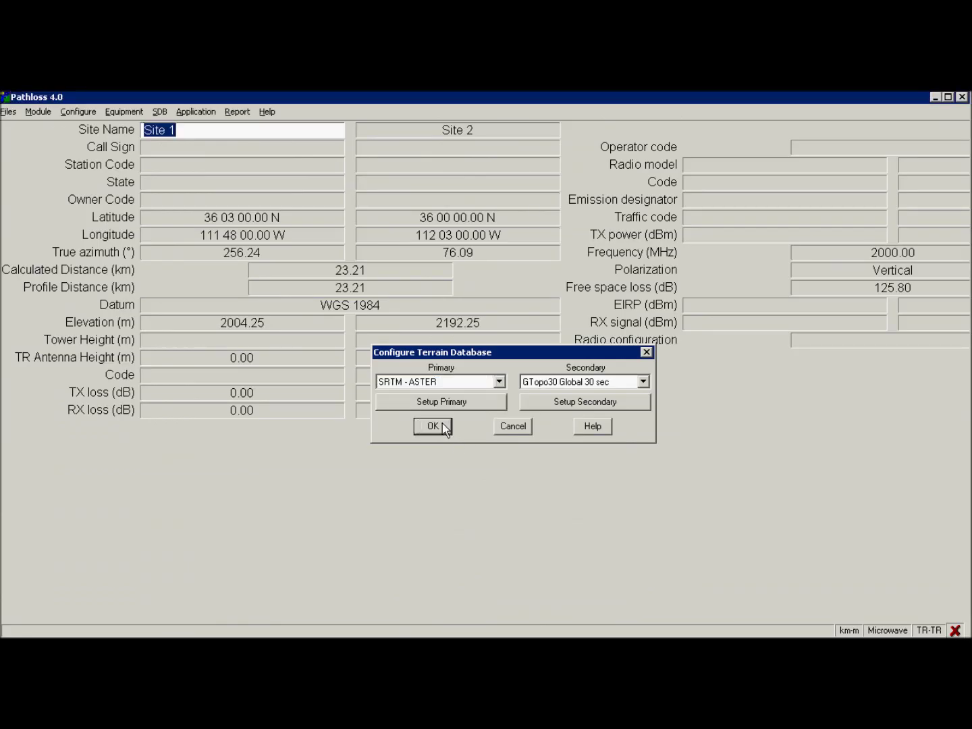
left_click(38, 112)
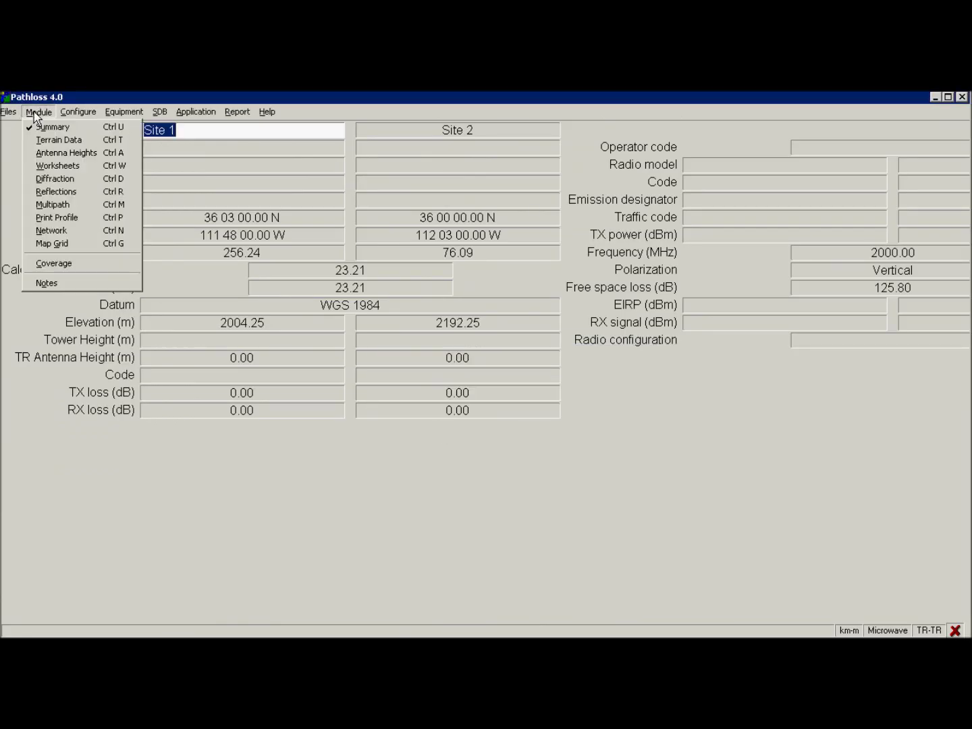
Regenerate the terrain profile from SRTM - ASTER primary and GTopo30 secondary data
left_click(57, 150)
left_click(170, 113)
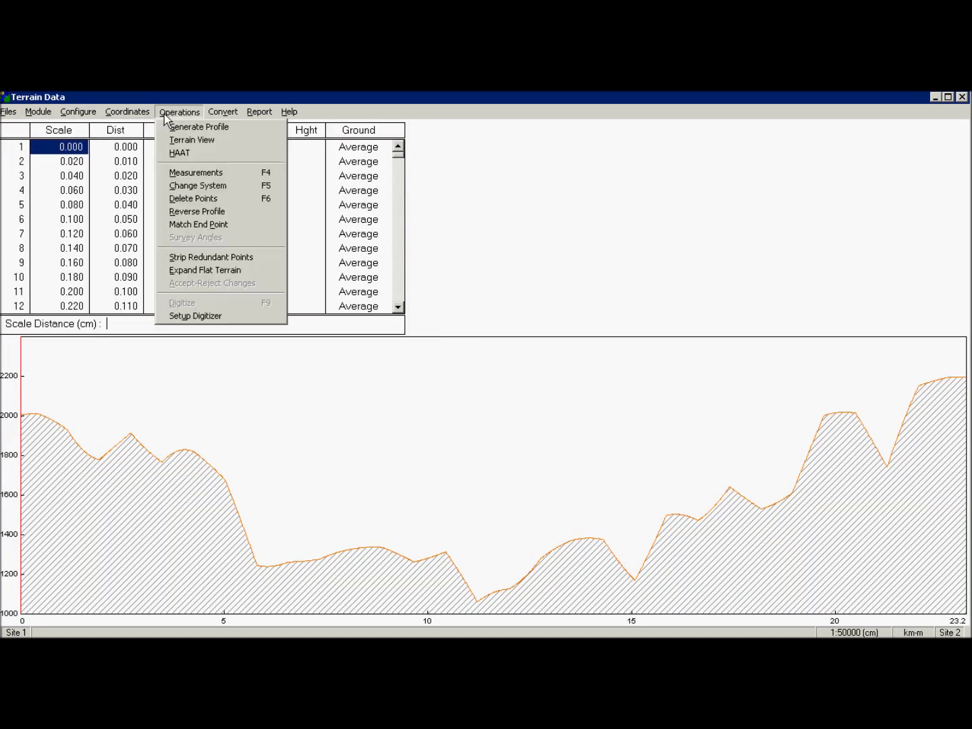
left_click(174, 128)
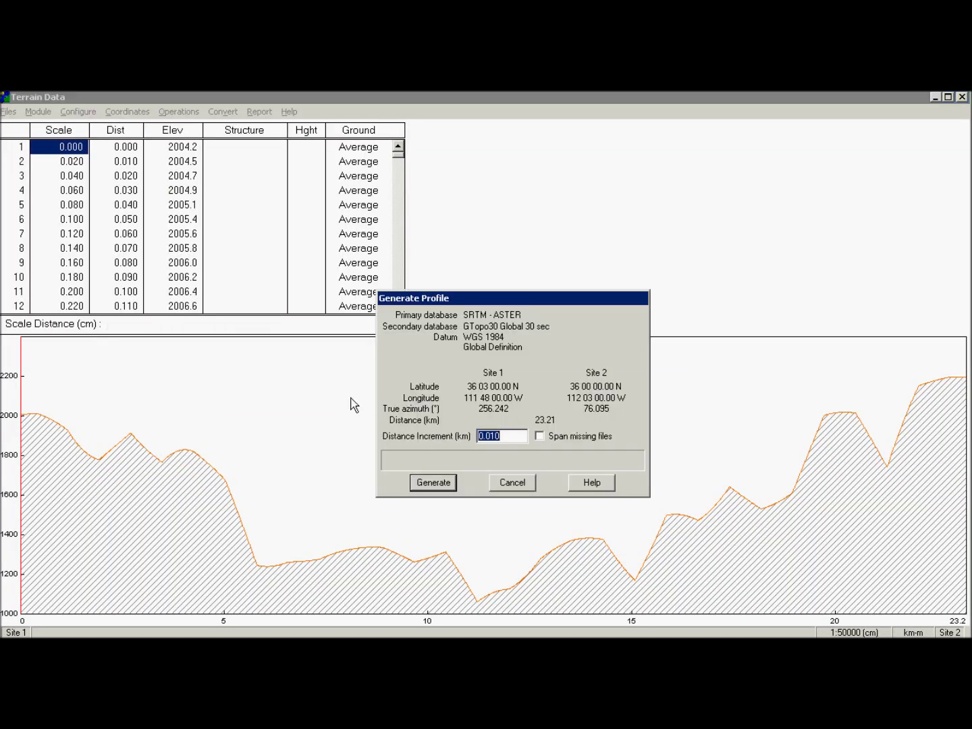
left_click(445, 481)
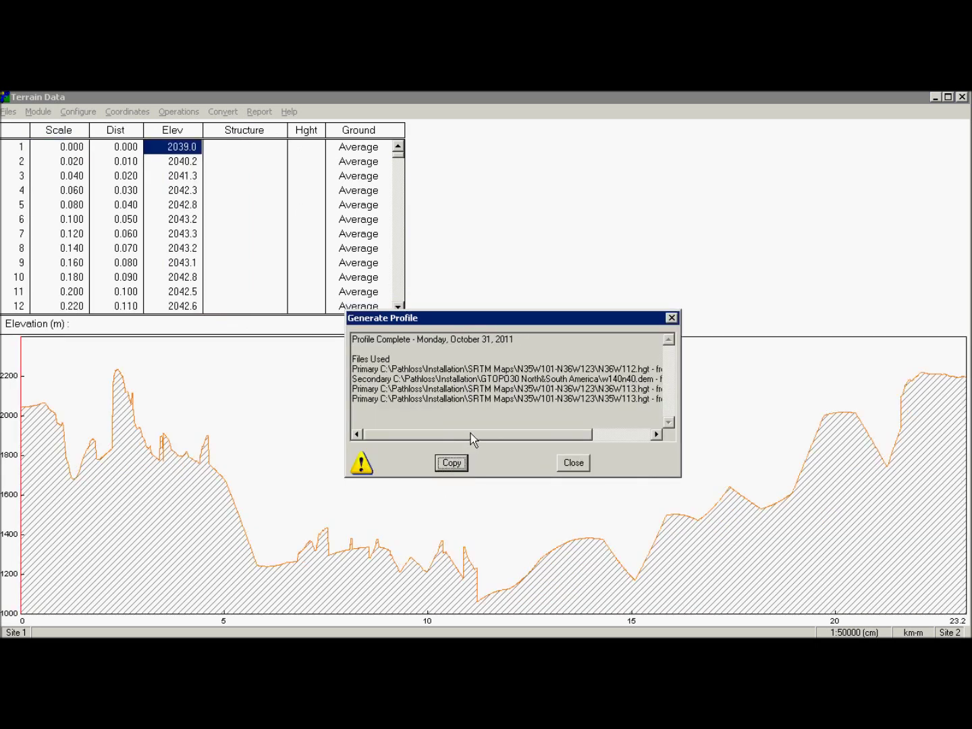
Check the primary and secondary SRTM files listed in the report, close it, and show Print Profile
left_click_drag(470, 434, 408, 440)
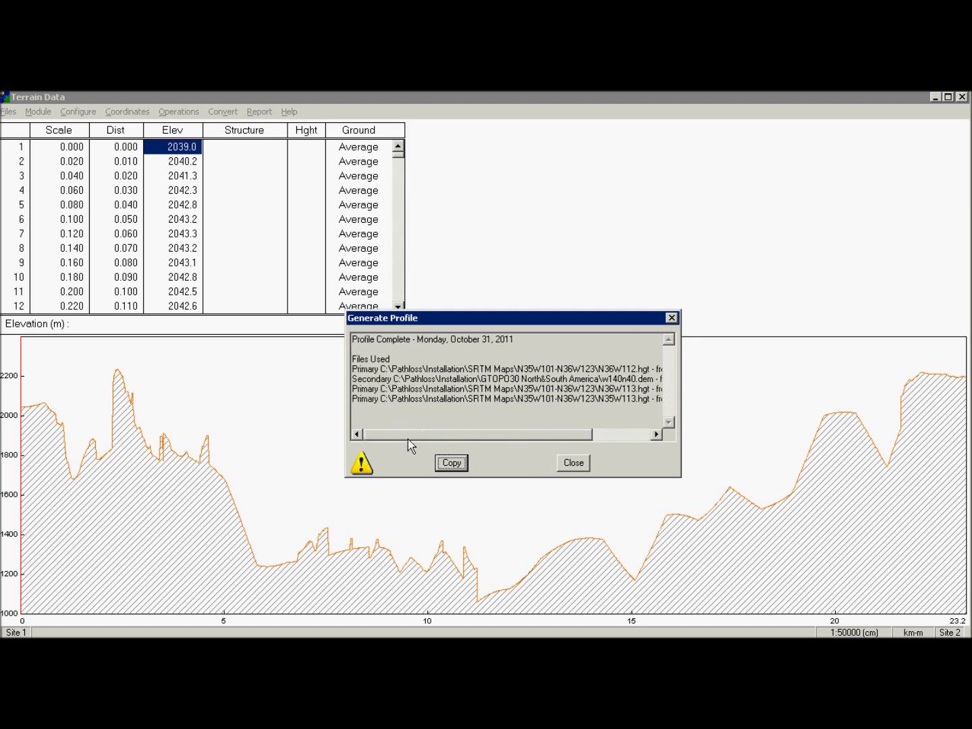
left_click_drag(362, 369, 439, 373)
left_click(372, 380)
left_click_drag(372, 379, 469, 380)
left_click_drag(368, 389, 631, 439)
left_click(573, 463)
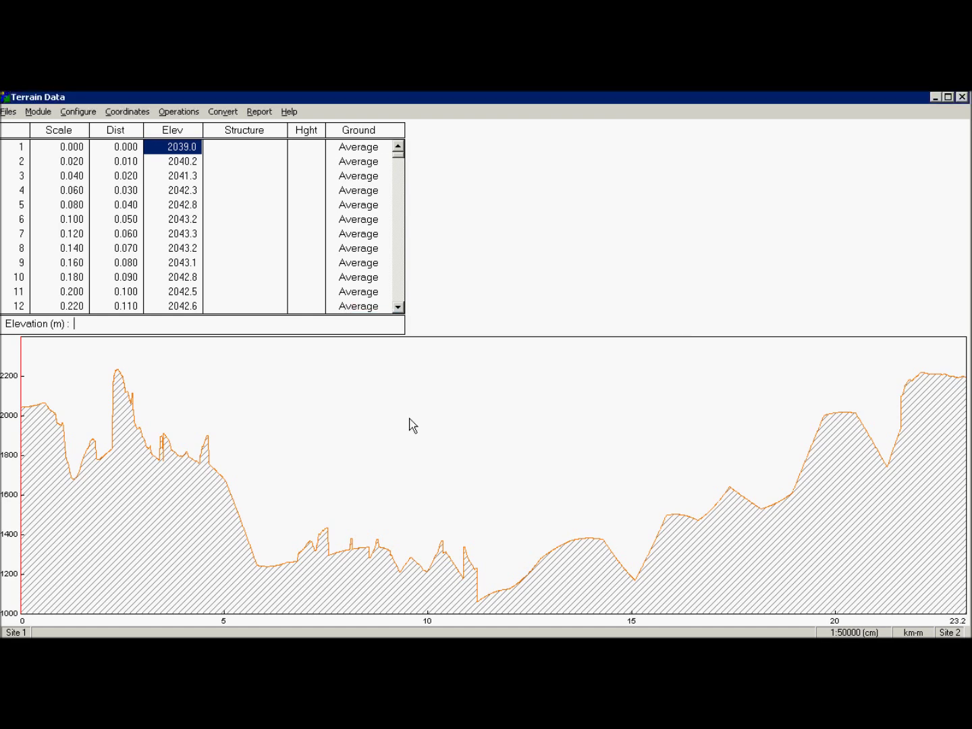
left_click(42, 115)
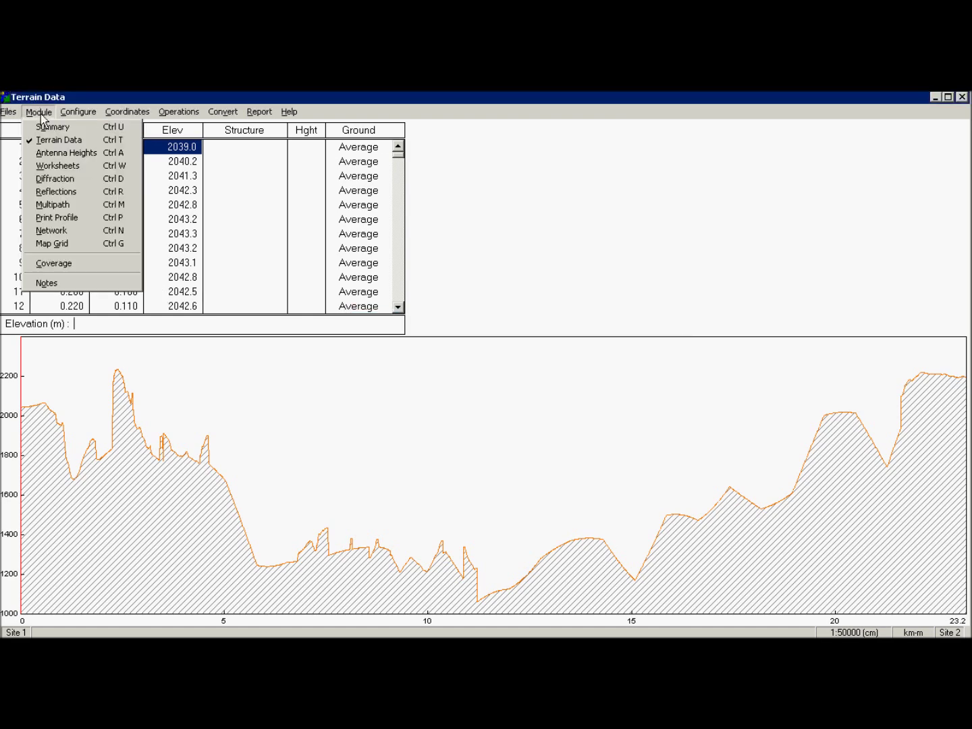
left_click(57, 217)
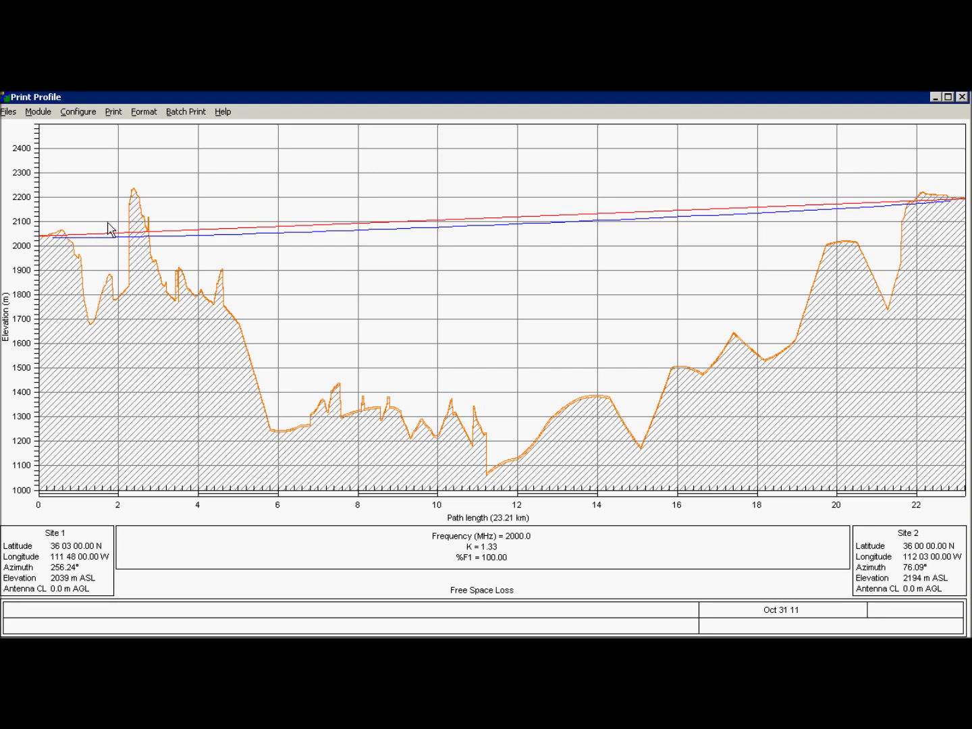
Redraw the 23.21 km profile chart in Curved Earth Curved Axis format
left_click(145, 113)
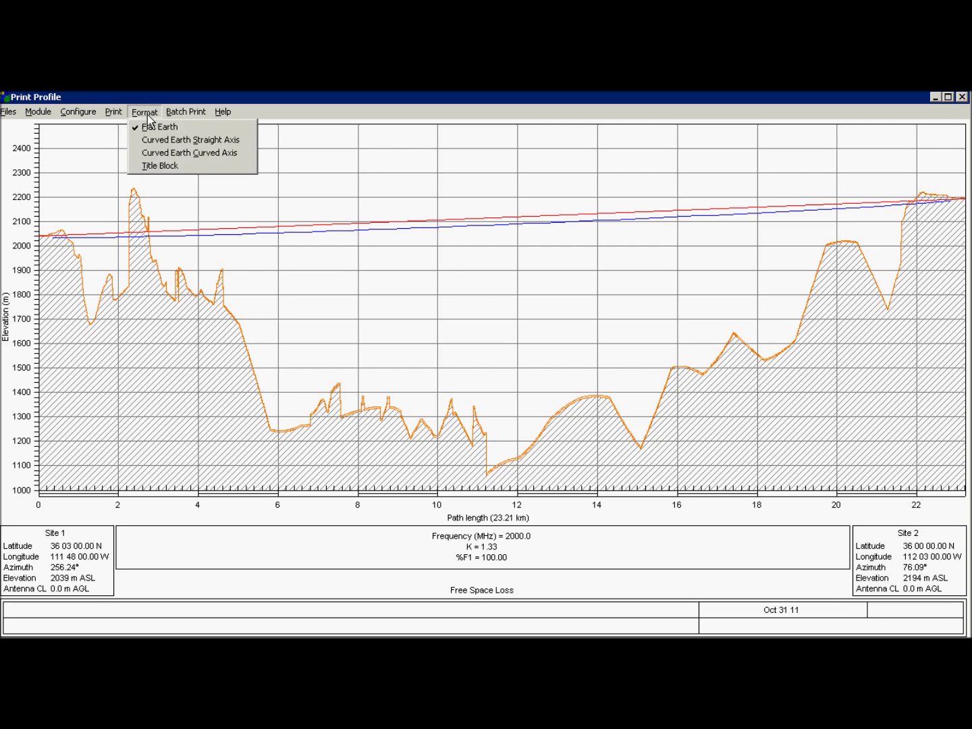
left_click(155, 154)
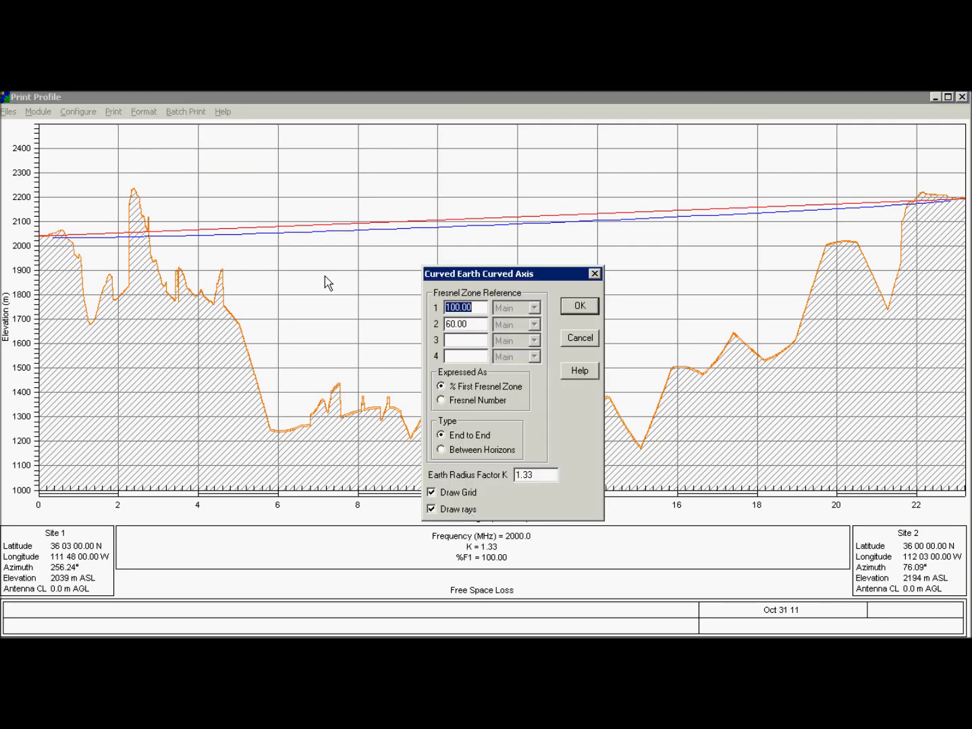
left_click(578, 309)
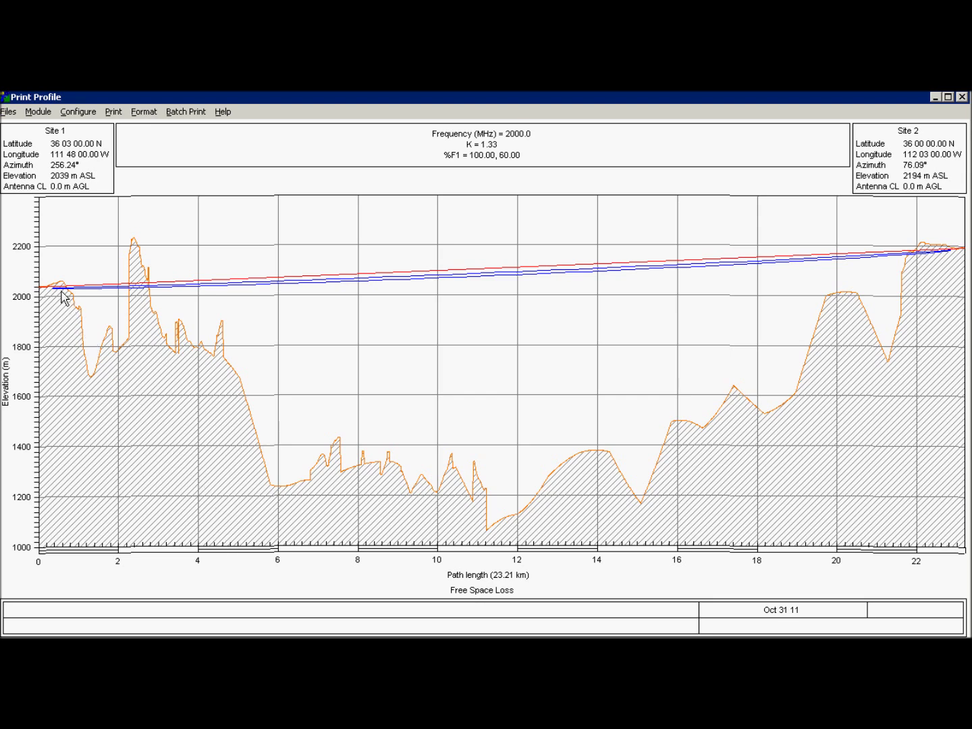
left_click(39, 111)
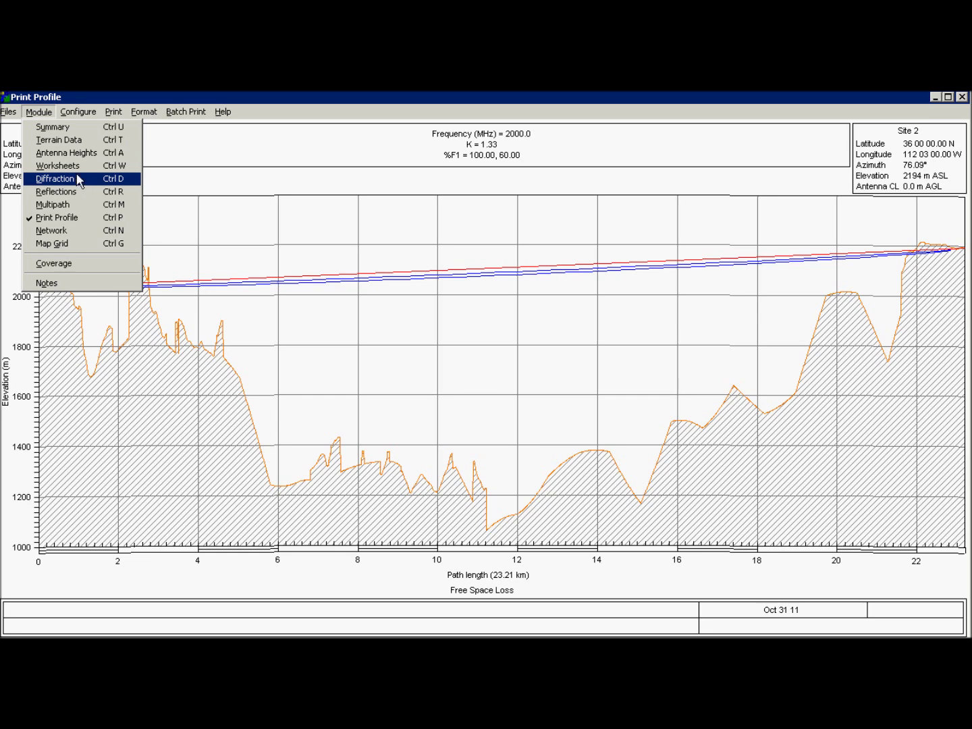
Mark the 2.37 km peak as critical and calculate clearing antenna heights of 217.8 m and 37.2 m
left_click(71, 152)
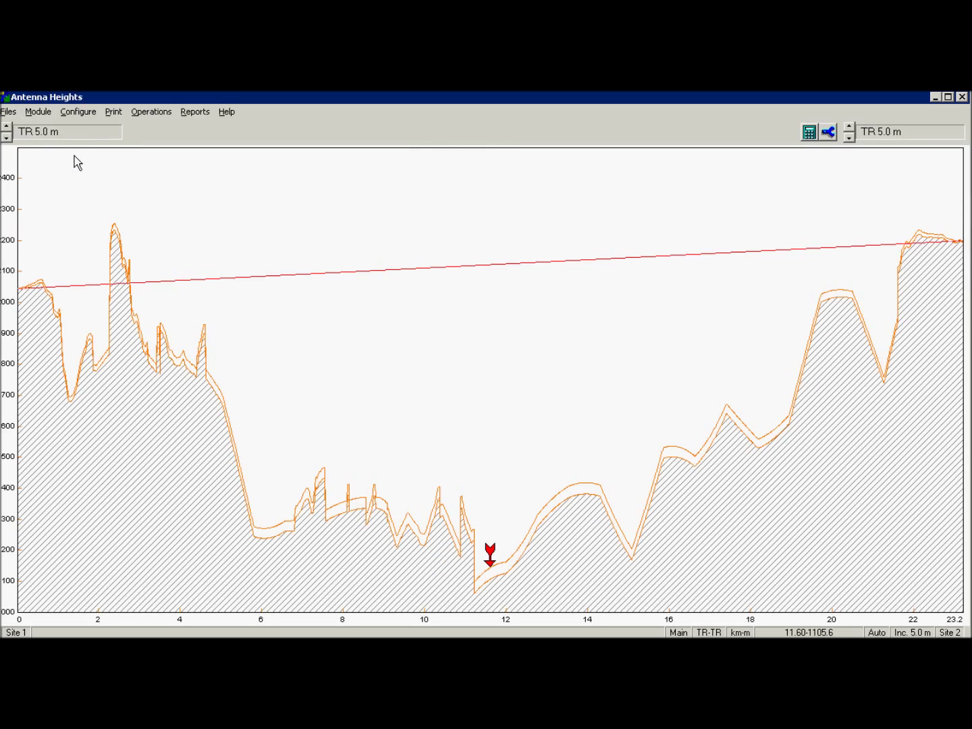
left_click(114, 229)
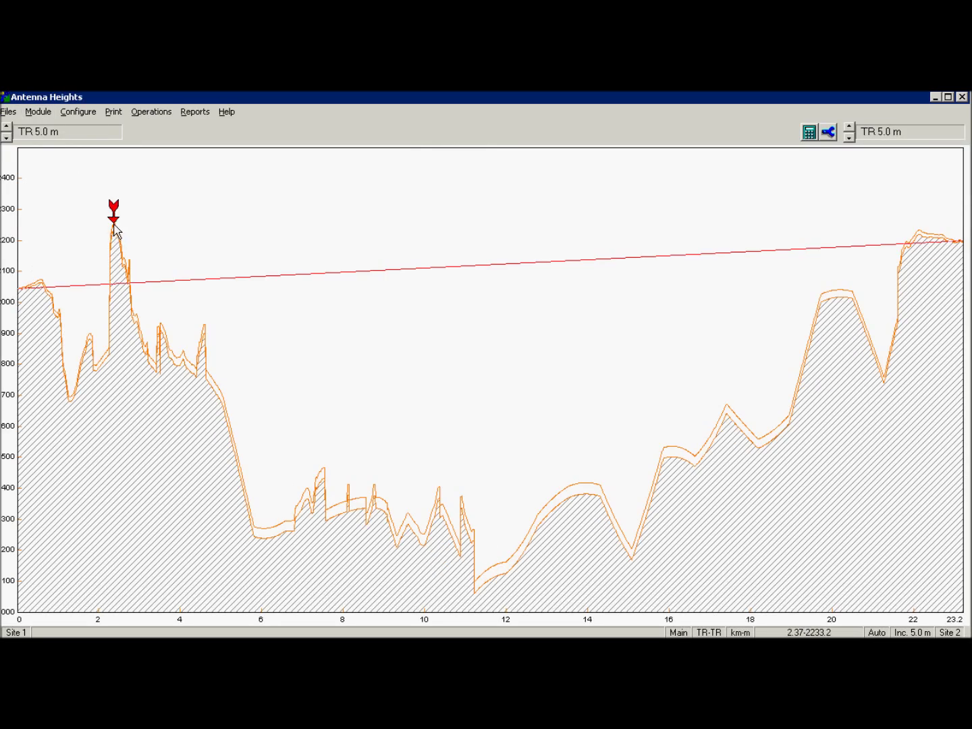
left_click(7, 127)
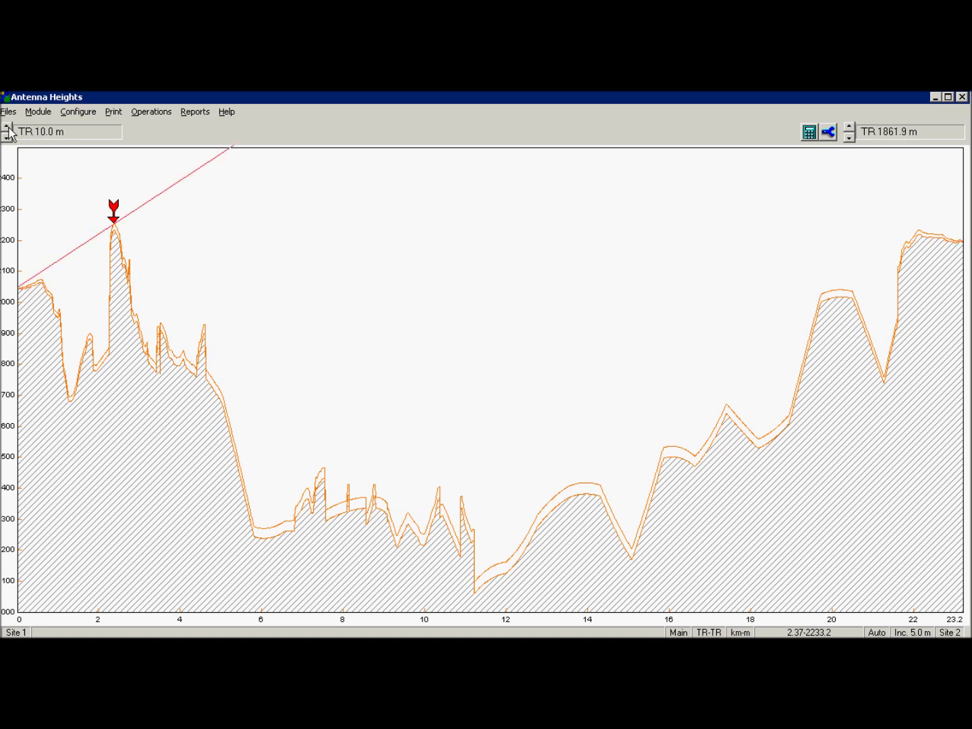
left_click(6, 137)
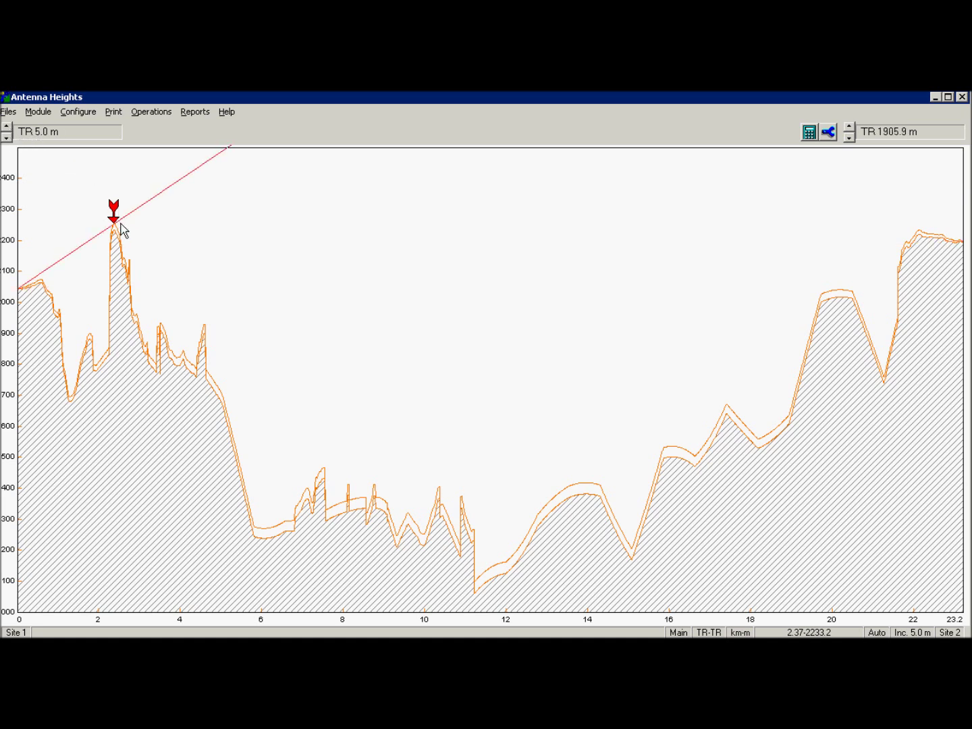
left_click(809, 133)
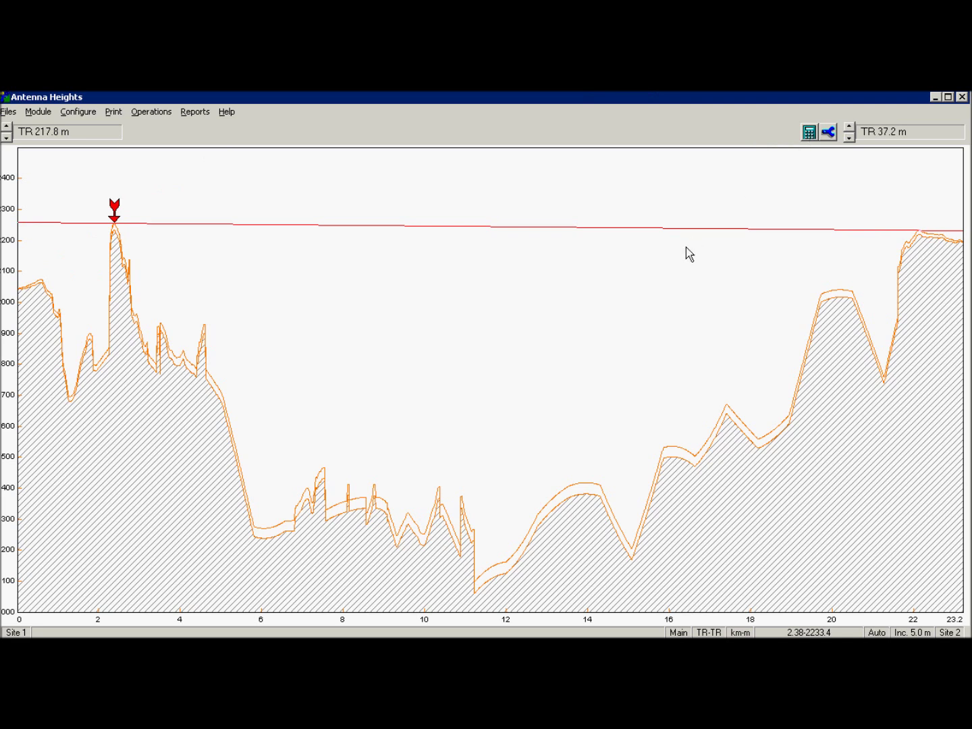
Accept the changed antenna heights and return to the Terrain Data module
left_click(37, 112)
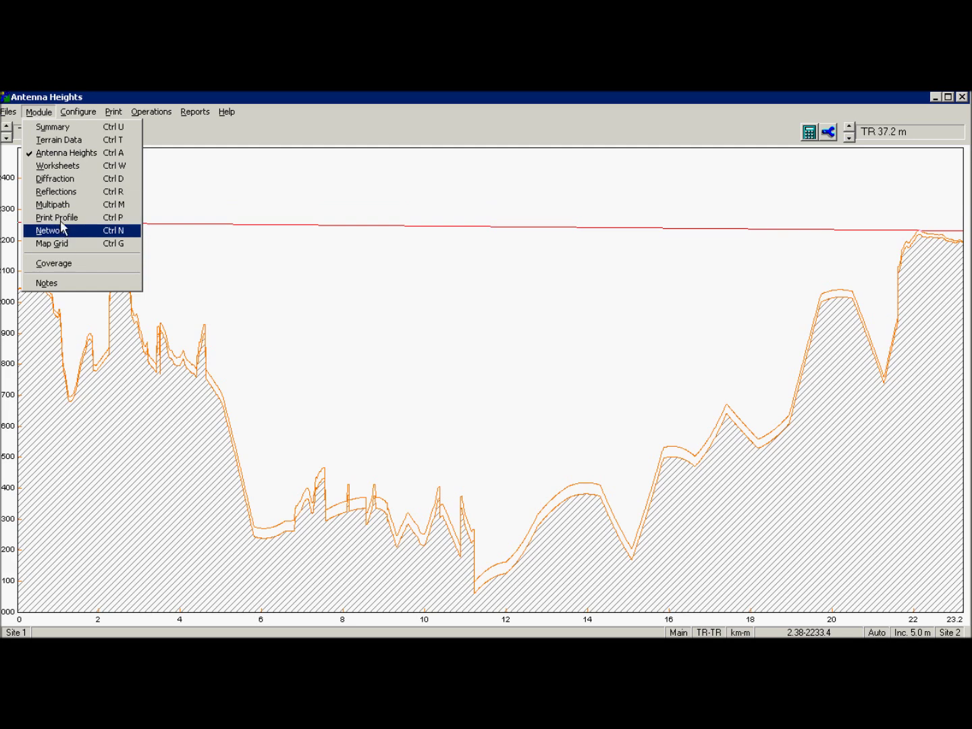
left_click(62, 226)
left_click(501, 424)
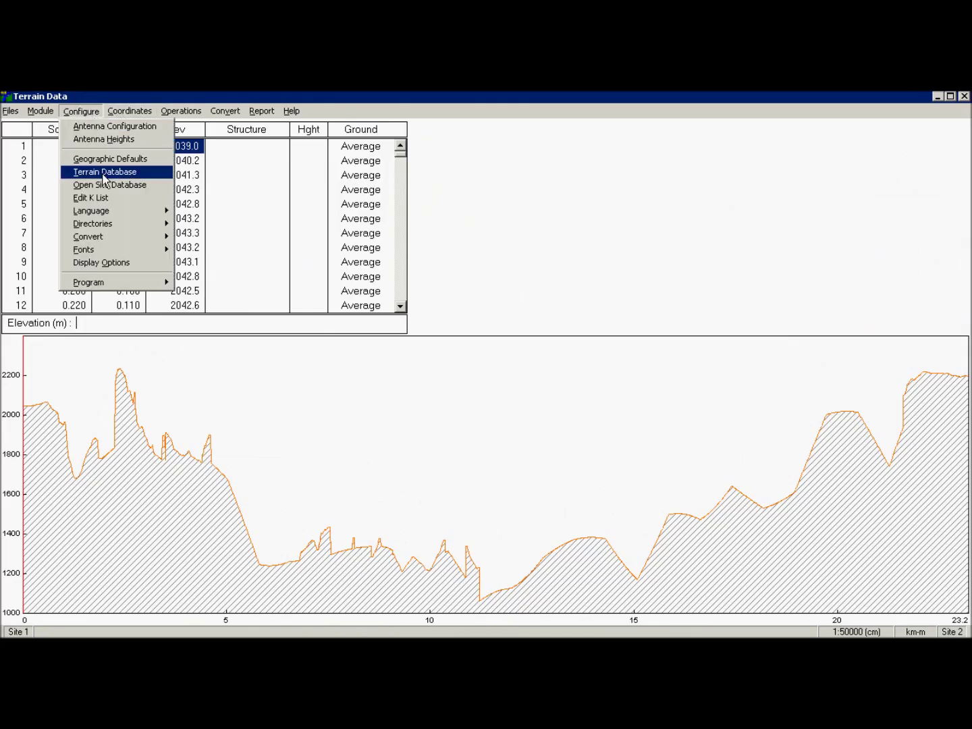
Set the secondary terrain database to No Selection
left_click(104, 173)
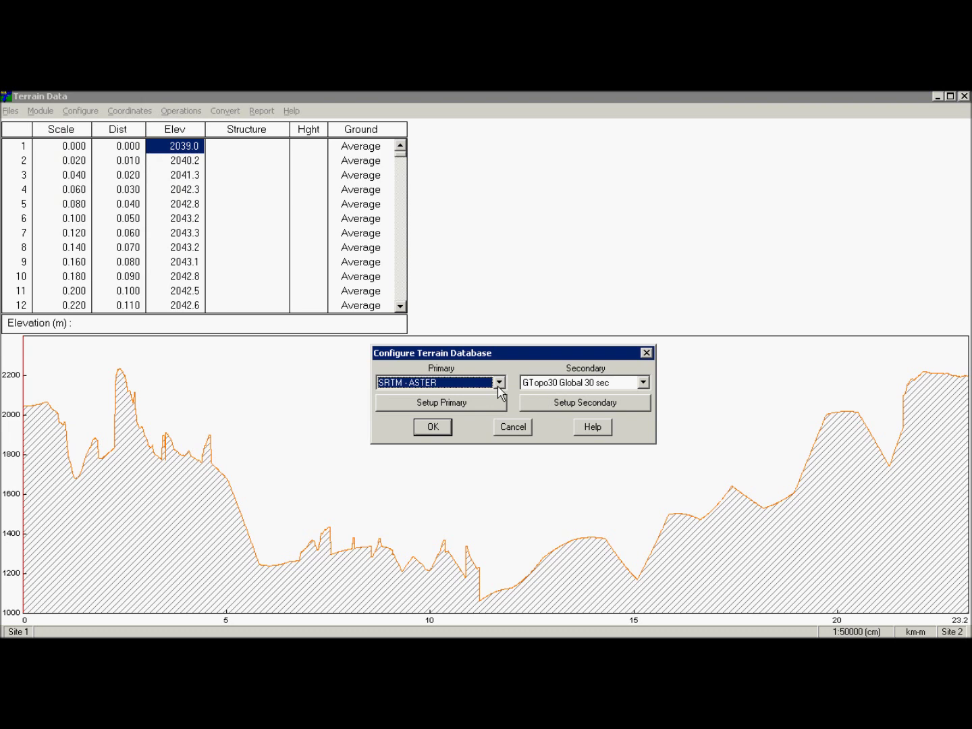
left_click(566, 385)
left_click_drag(645, 422, 646, 408)
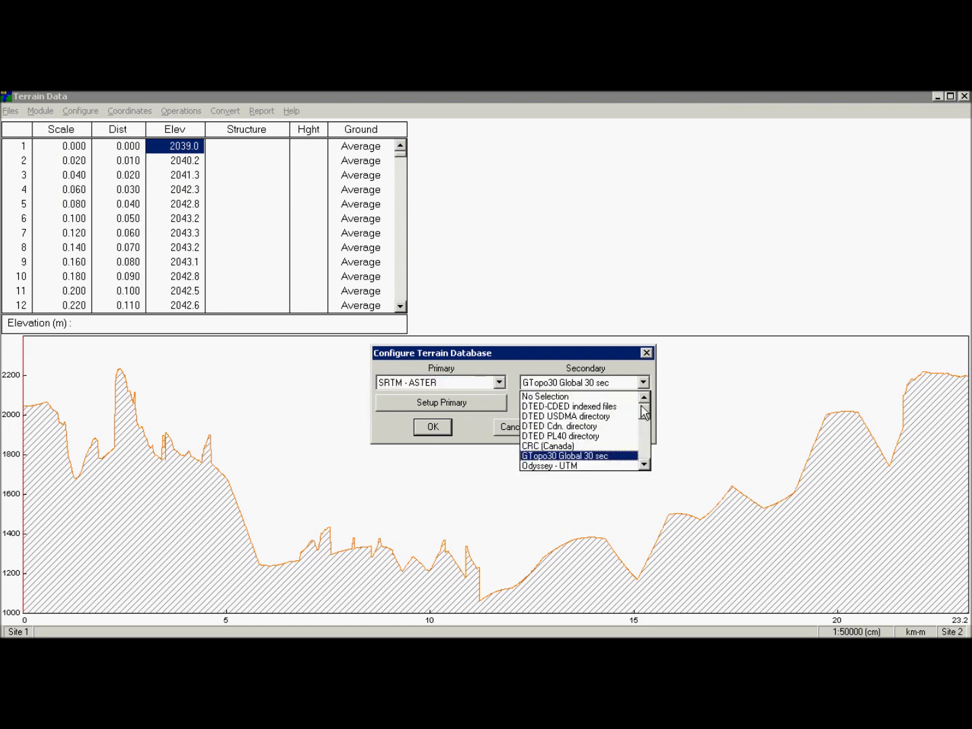
left_click(629, 400)
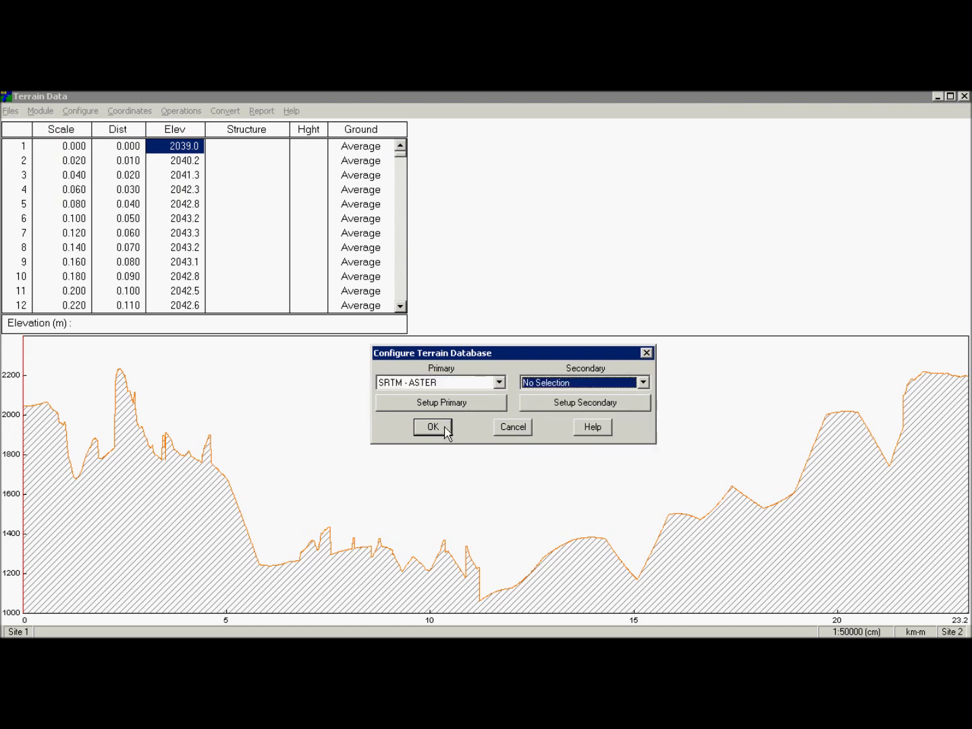
left_click(445, 427)
Generate the SRTM-only profile, which stops incomplete at about 0.87 km, and close the report
left_click(40, 110)
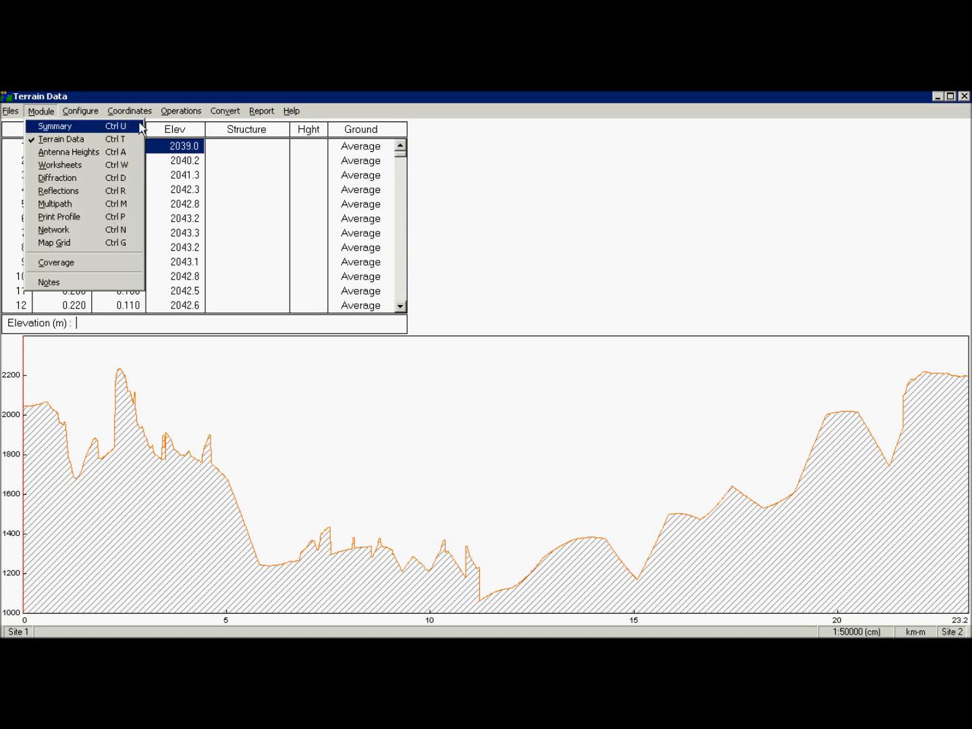
left_click(181, 112)
left_click(181, 127)
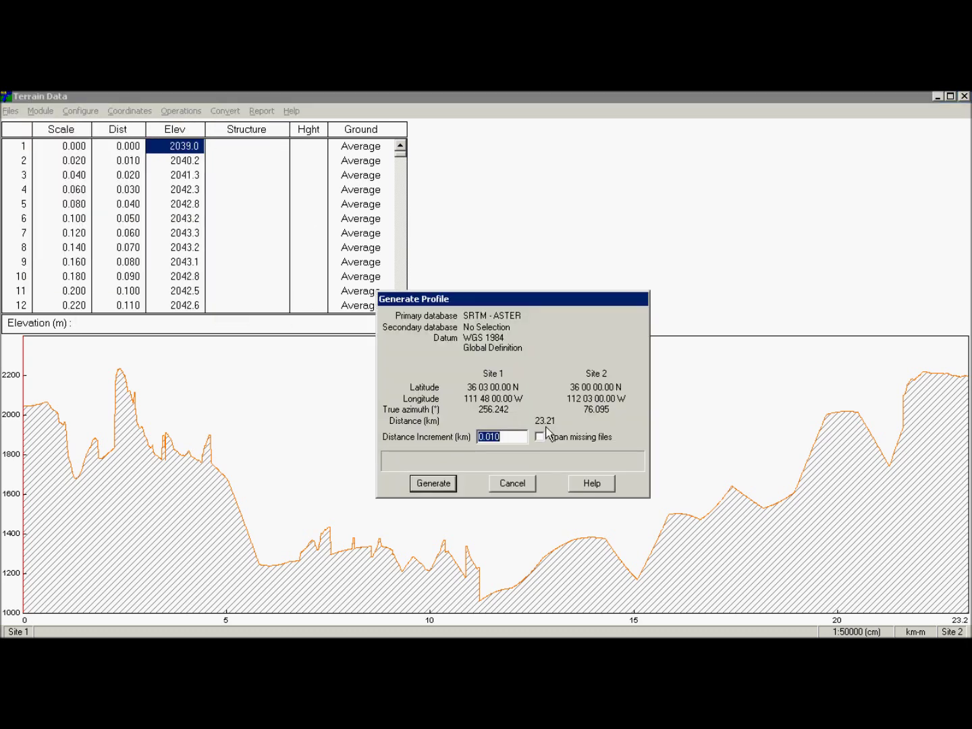
left_click(436, 481)
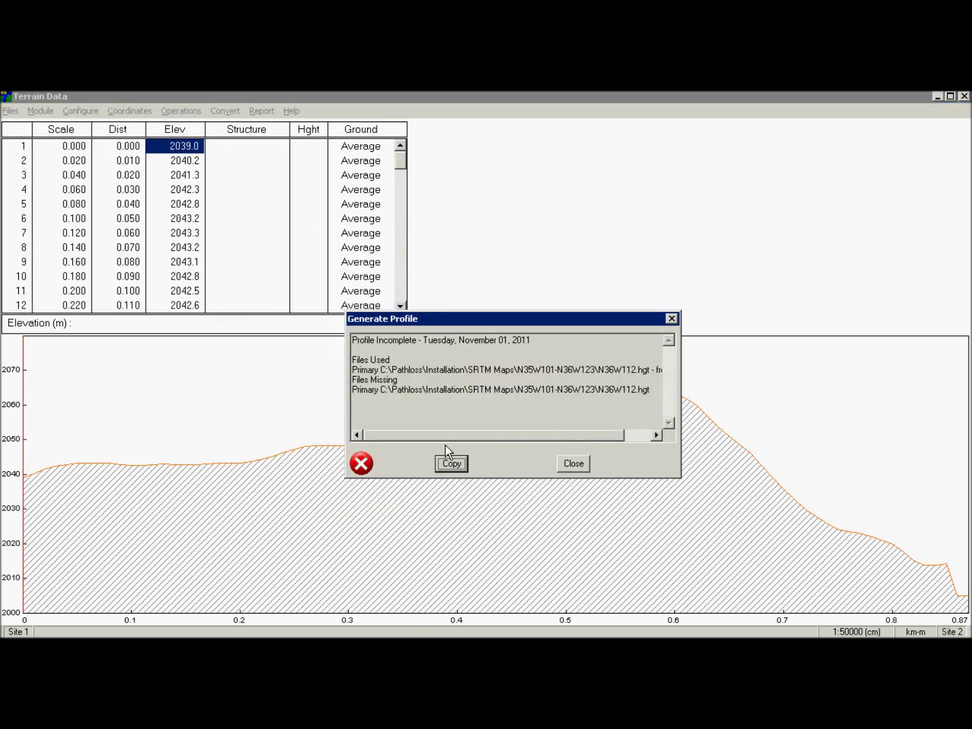
left_click_drag(446, 434, 403, 435)
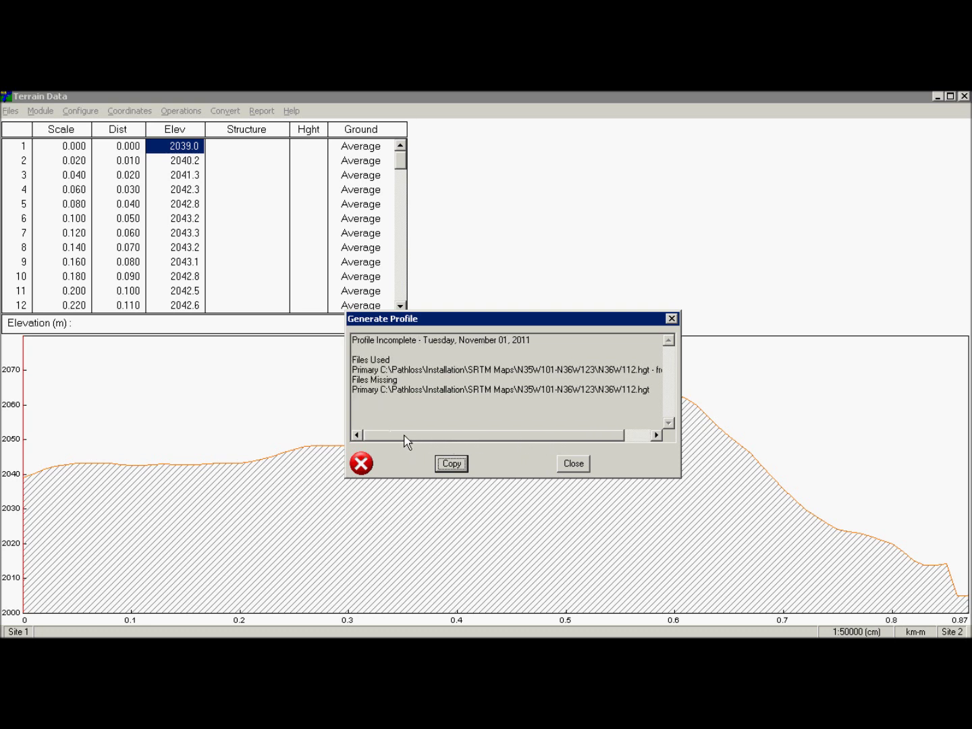
left_click(585, 465)
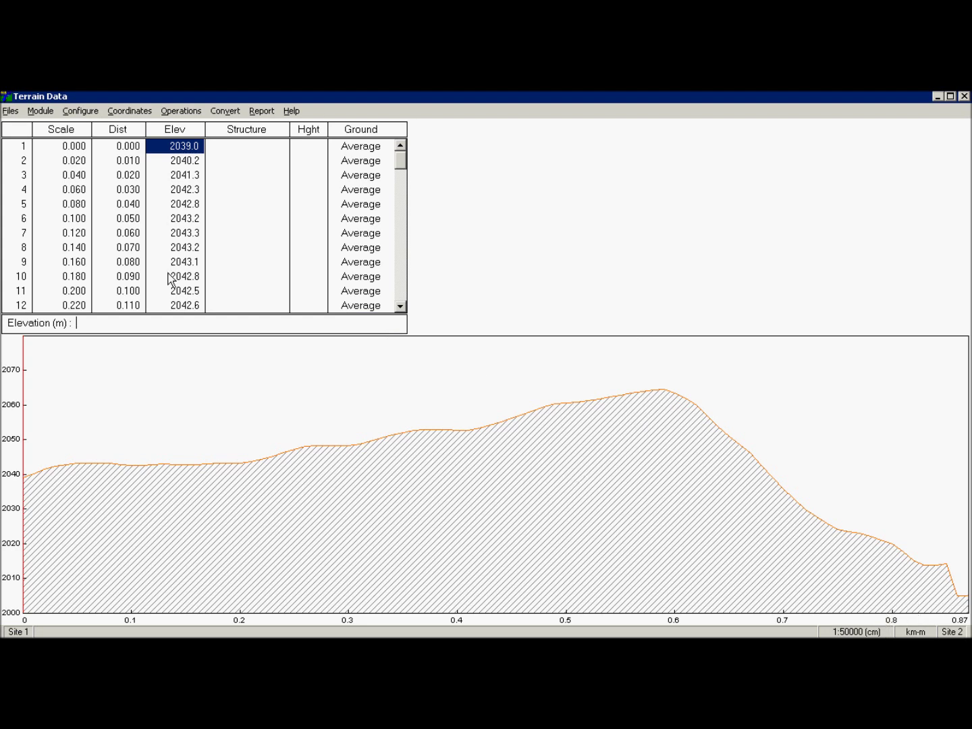
Regenerate the profile with Span missing files enabled and view the full 23.21 km result in Print Profile
left_click(45, 111)
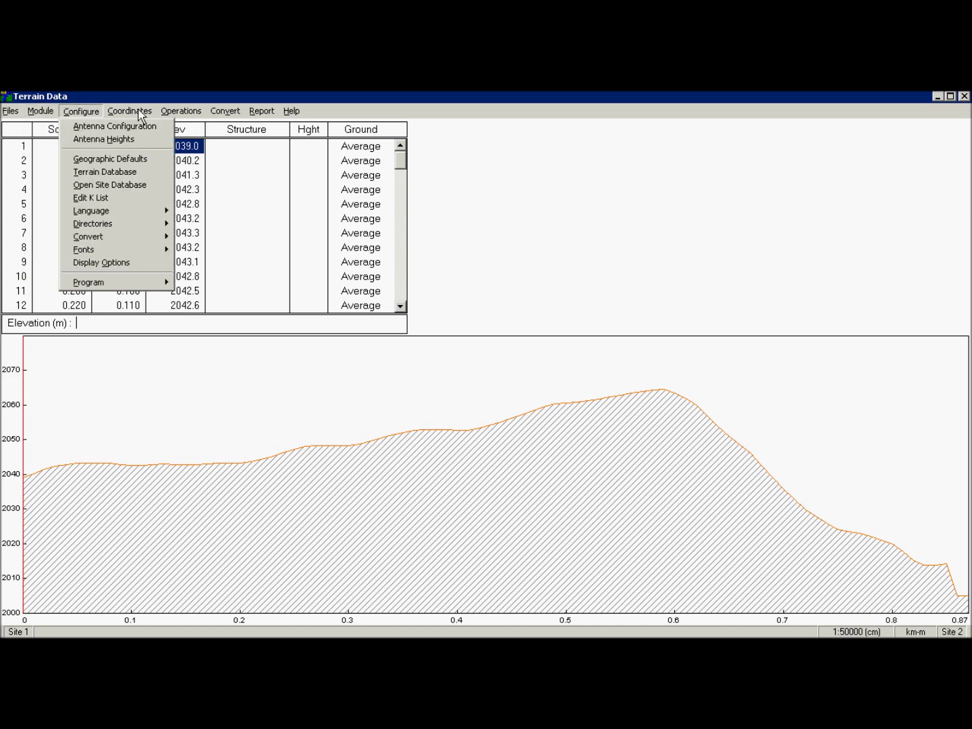
left_click(190, 125)
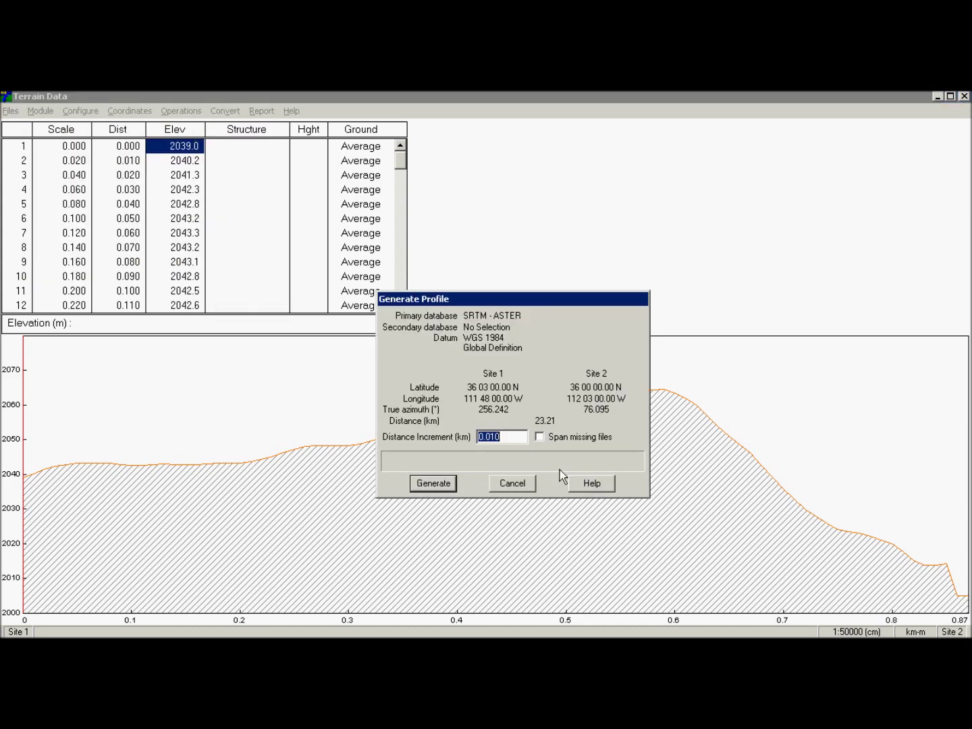
left_click(544, 437)
left_click(442, 482)
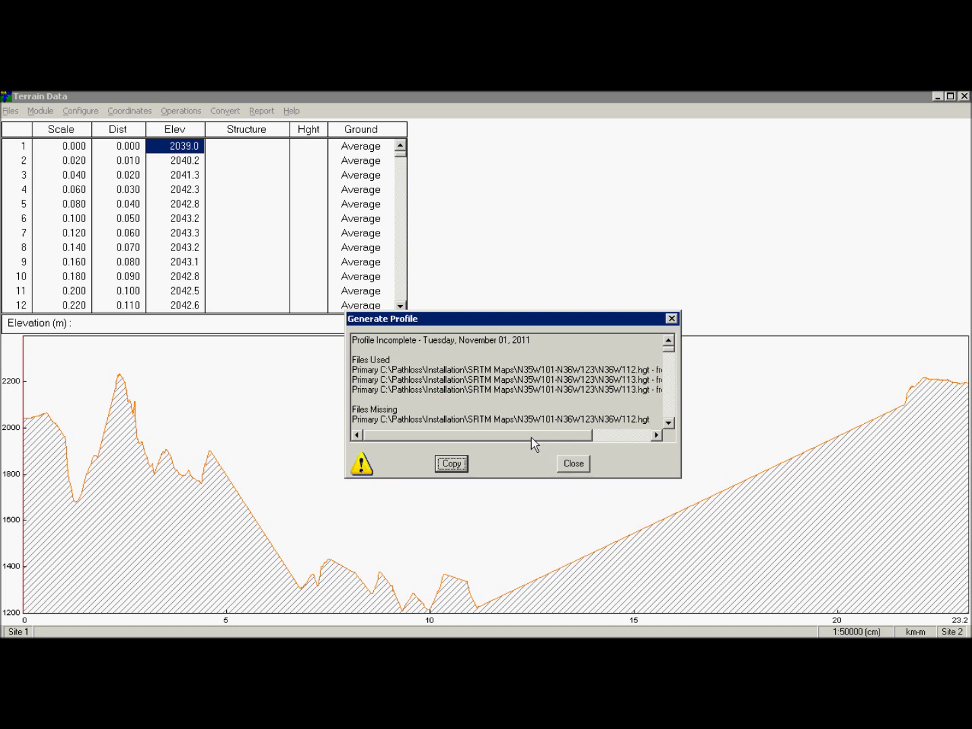
left_click_drag(524, 433, 616, 440)
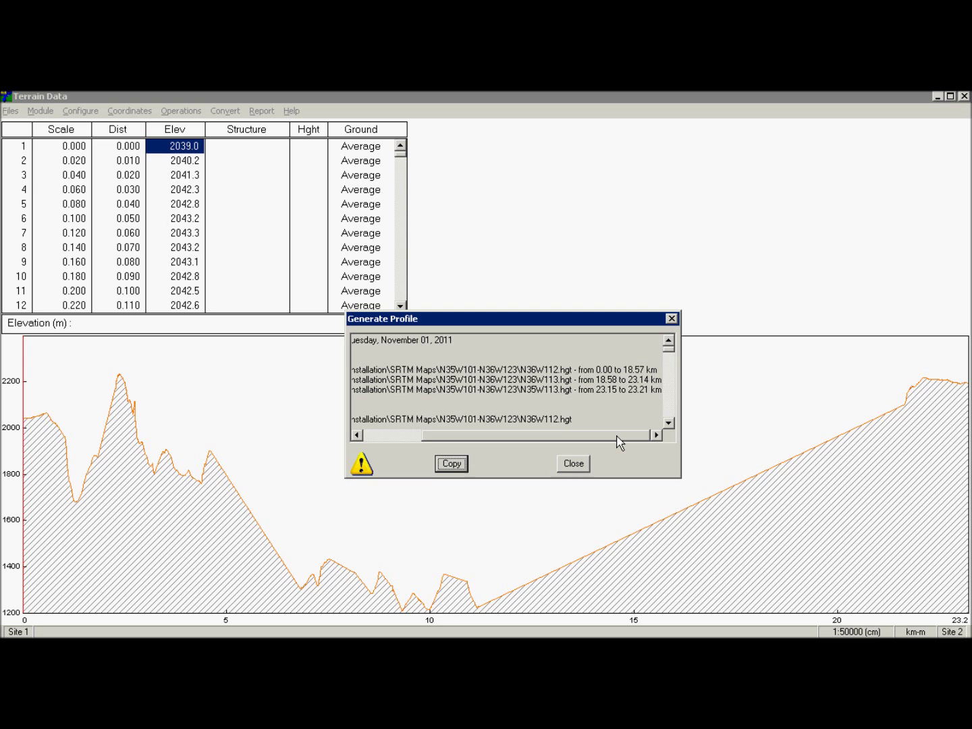
left_click(574, 464)
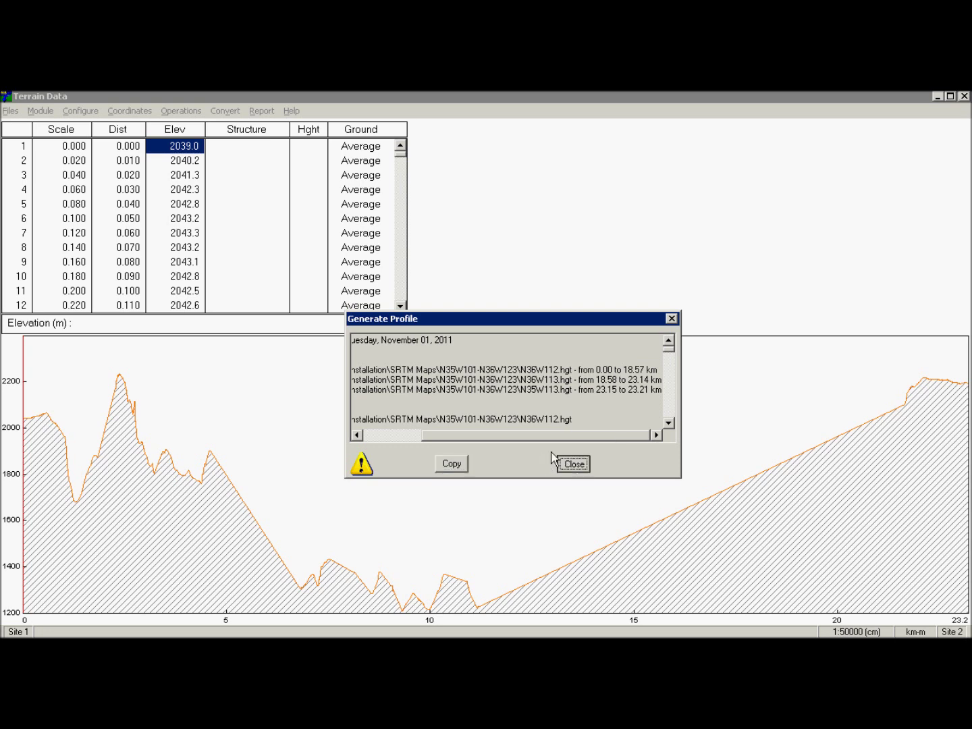
left_click(44, 111)
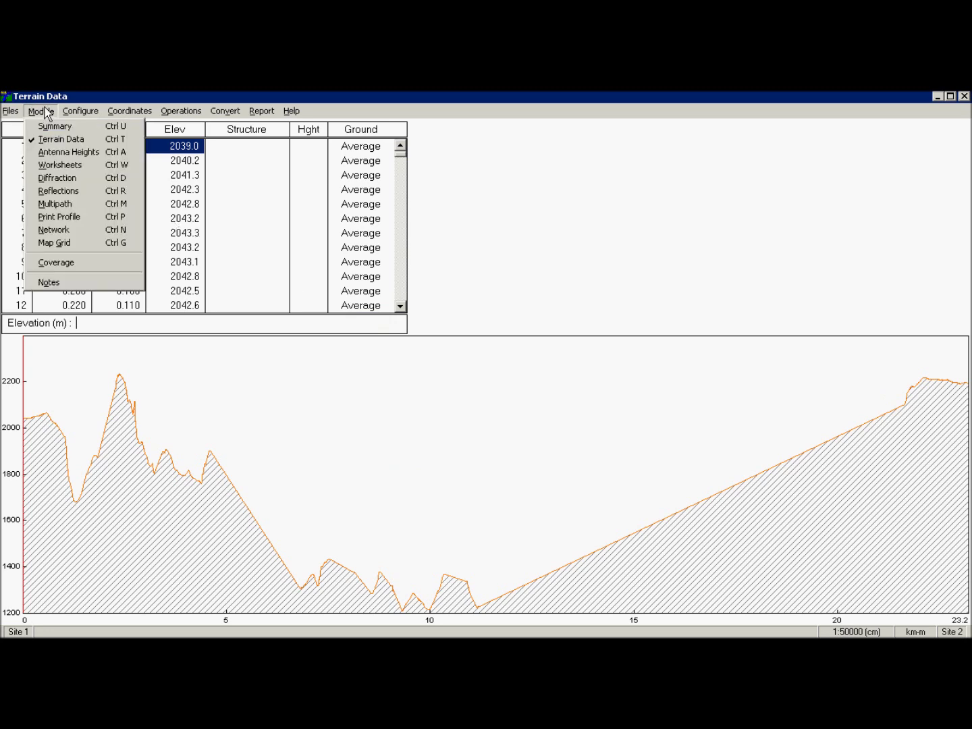
left_click(56, 218)
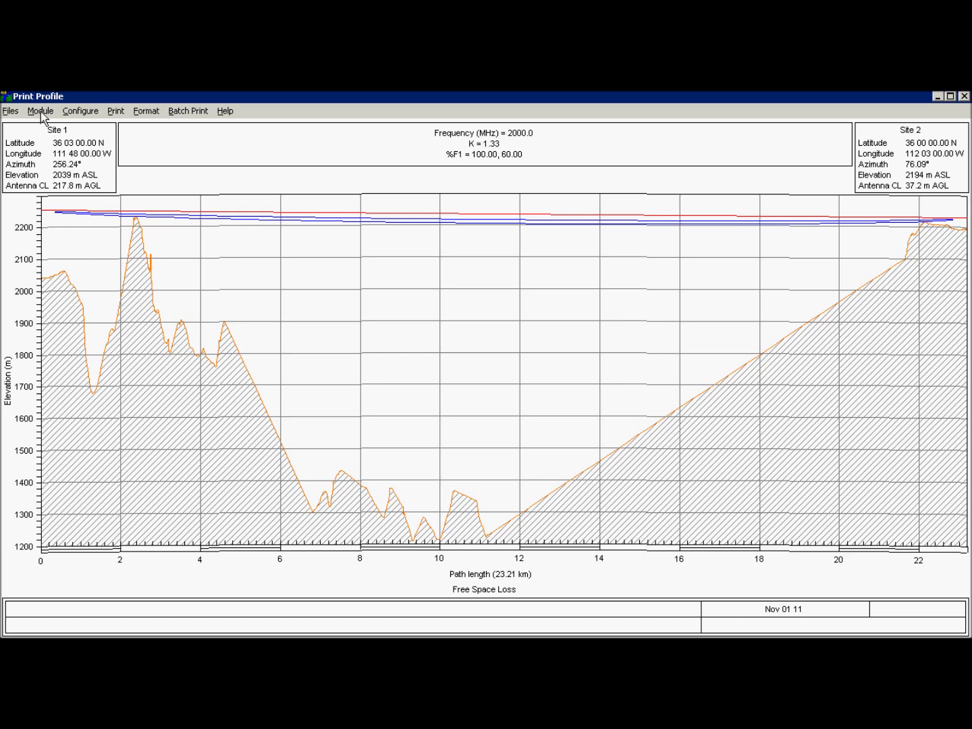
Choose GTopo30 Global 30 sec as the secondary database behind SRTM - ASTER and confirm
left_click(76, 112)
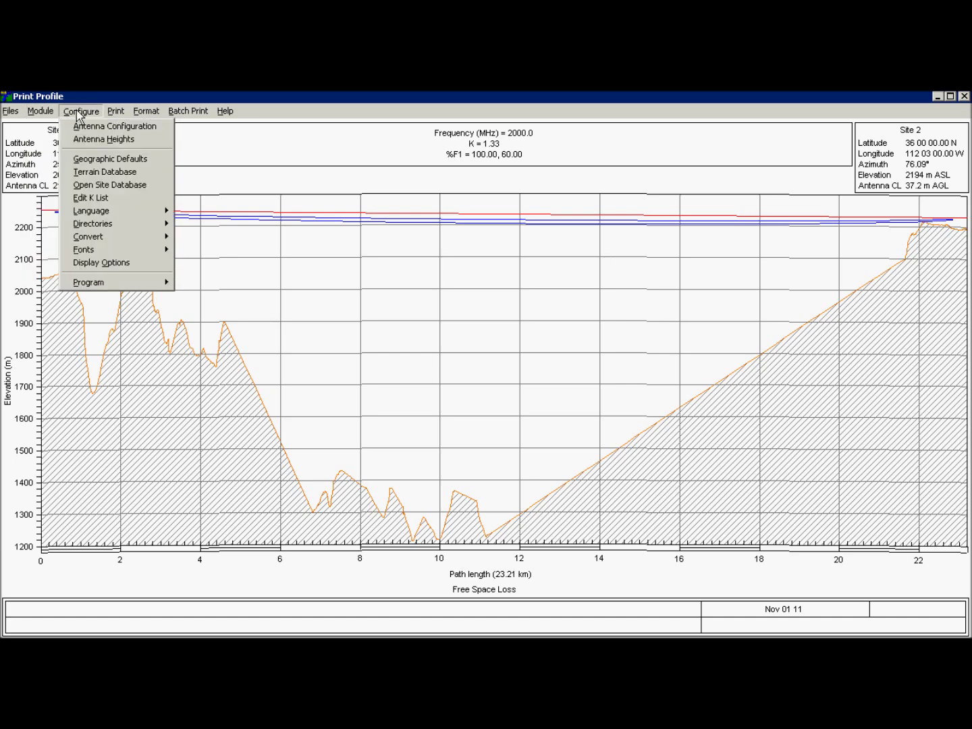
left_click(101, 174)
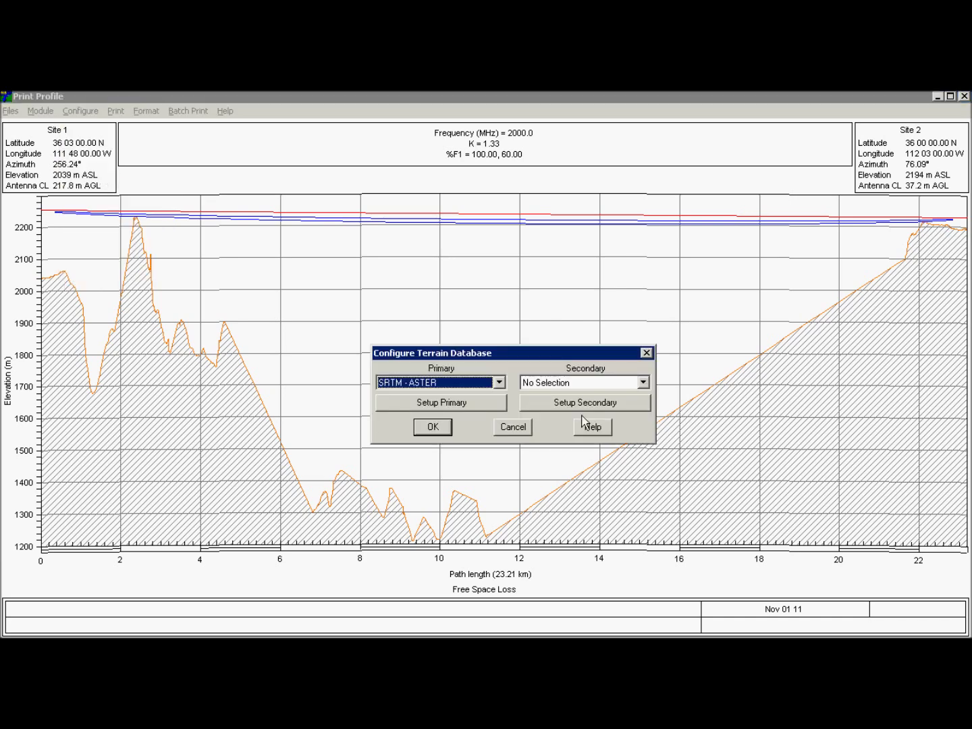
left_click(587, 383)
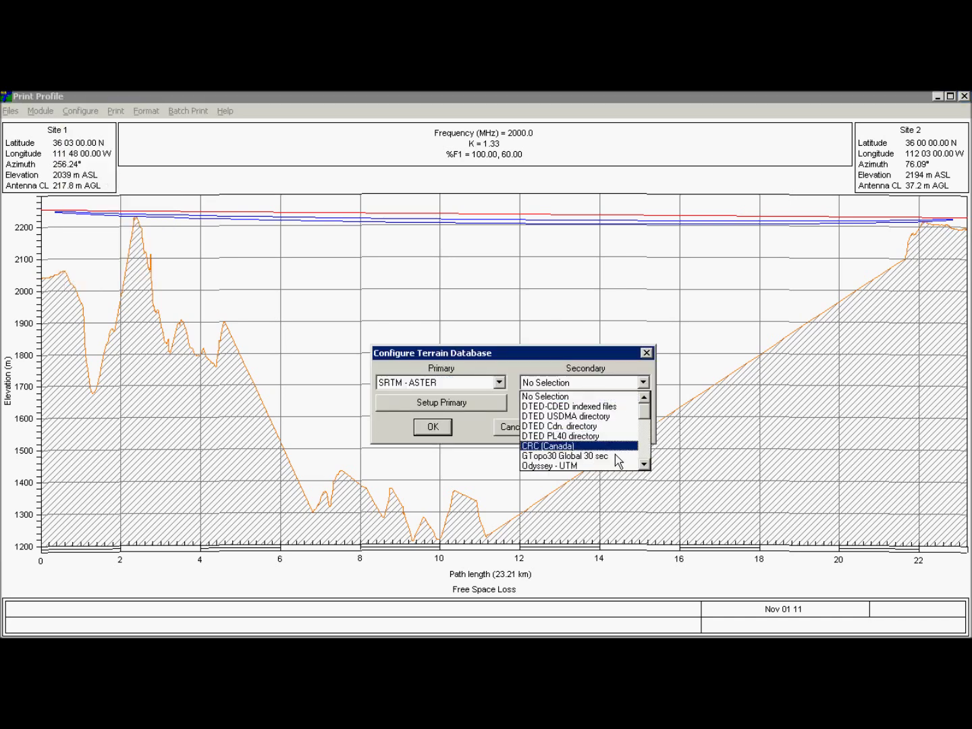
left_click(616, 462)
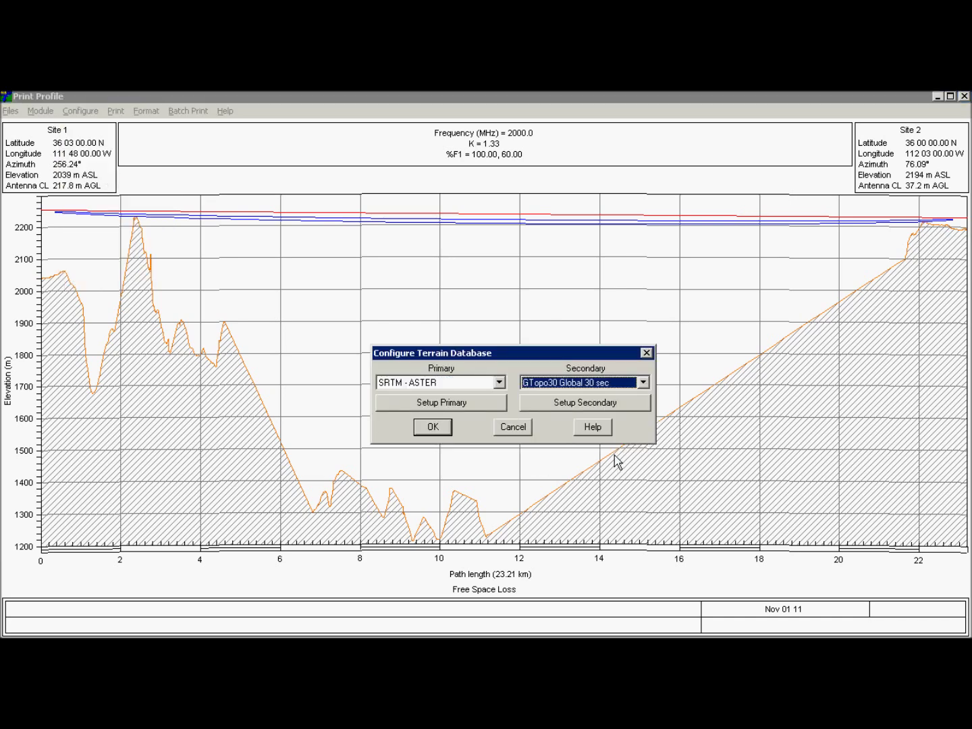
left_click(437, 428)
left_click(42, 111)
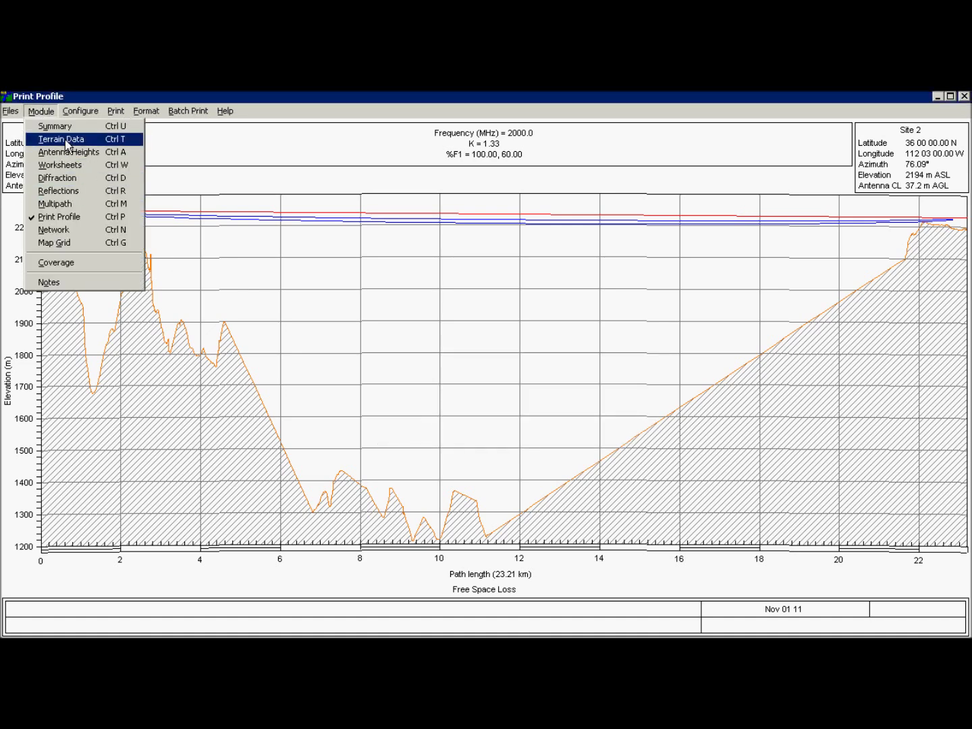
Generate the profile again with GTopo30 filling the SRTM gaps, then close the Profile Complete report
left_click(125, 139)
left_click(167, 112)
left_click(189, 125)
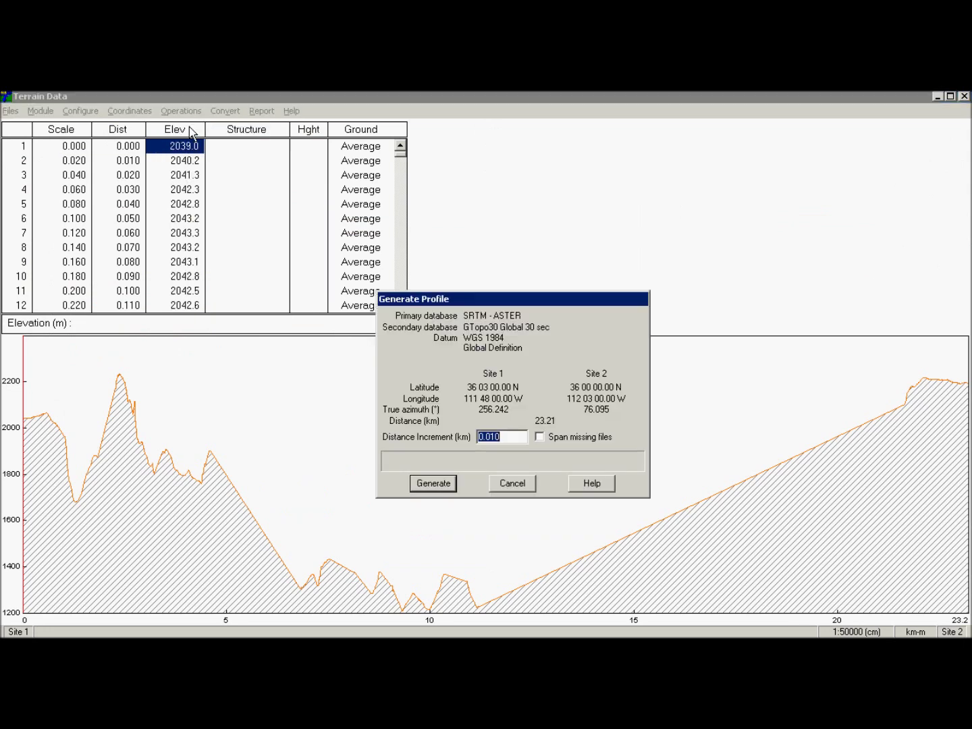
left_click(446, 487)
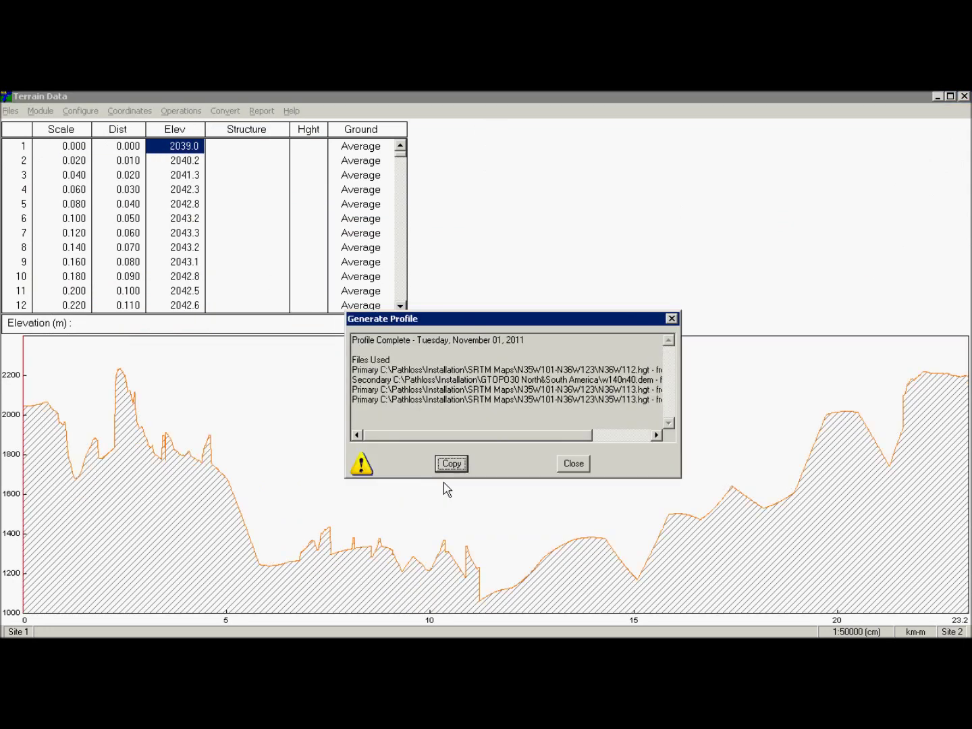
left_click(573, 464)
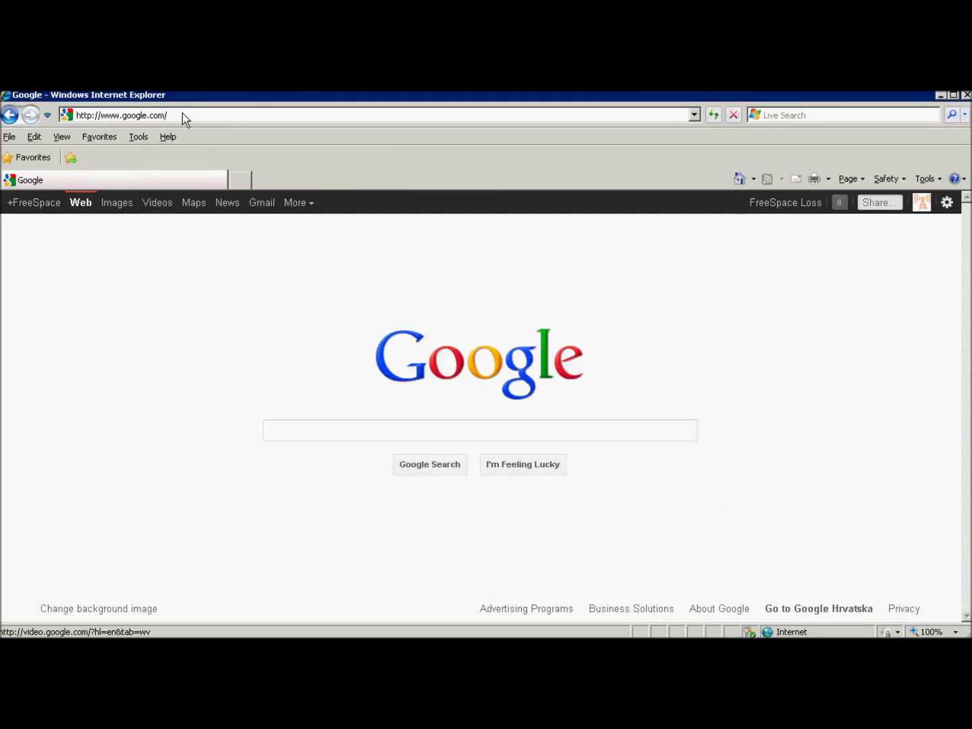
Load dds.cr.usgs.gov/srtm/ in Internet Explorer
left_click(182, 118)
type("dds.cr.usgs.gov/srtm/")
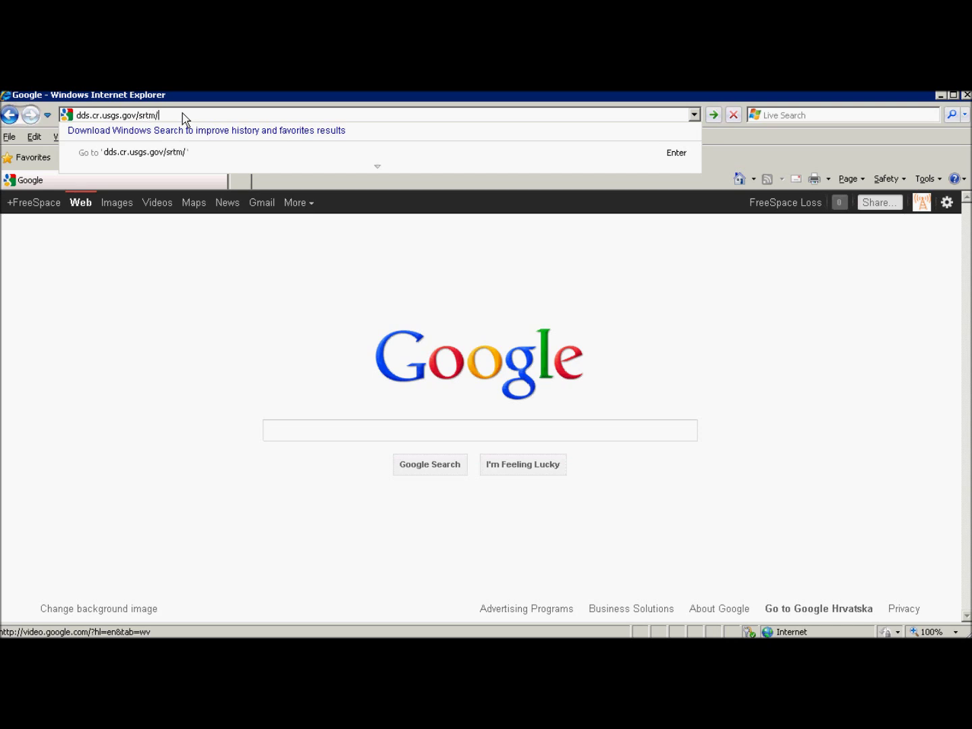
key("Return")
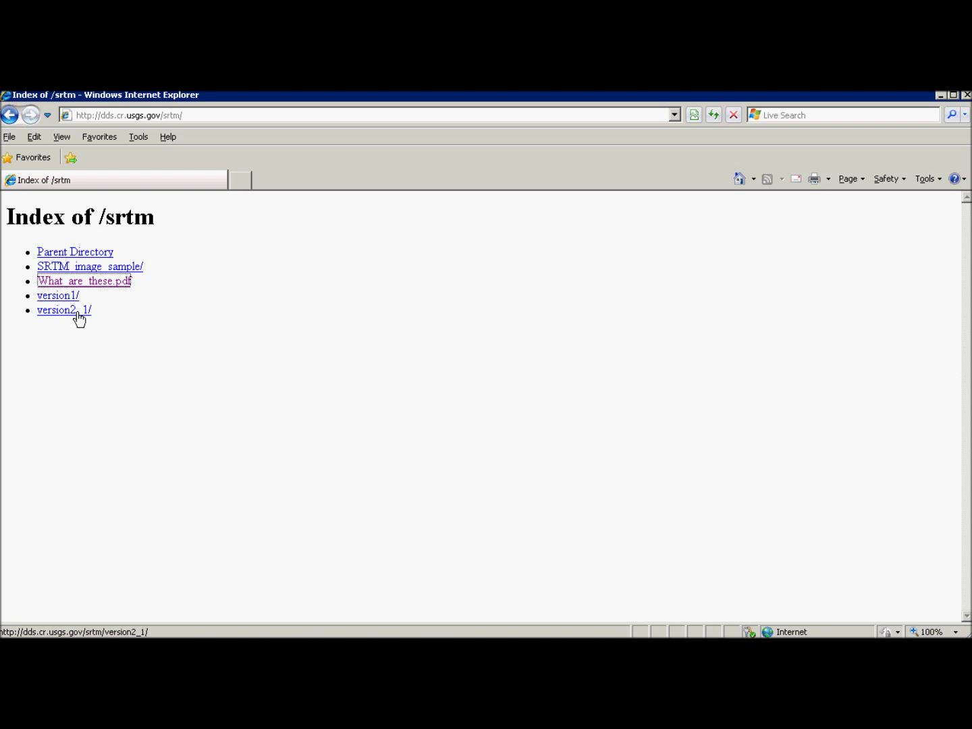
Browse version2_1/SRTM1, view the Region_definition.jpg map, and open the Region_04 tile list
left_click(78, 312)
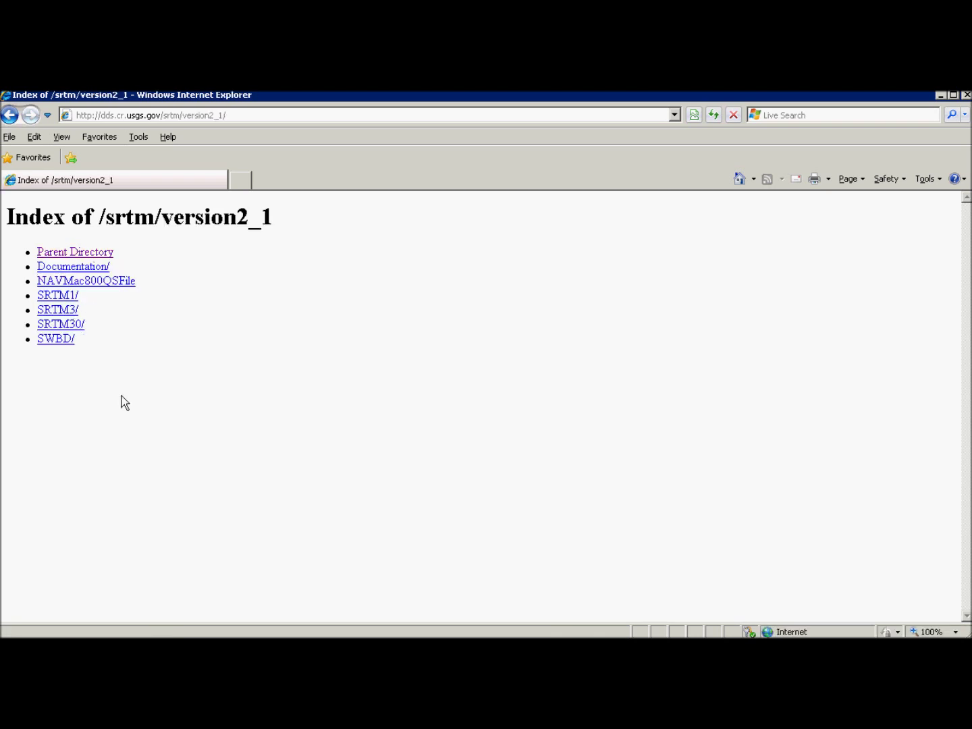
left_click(60, 297)
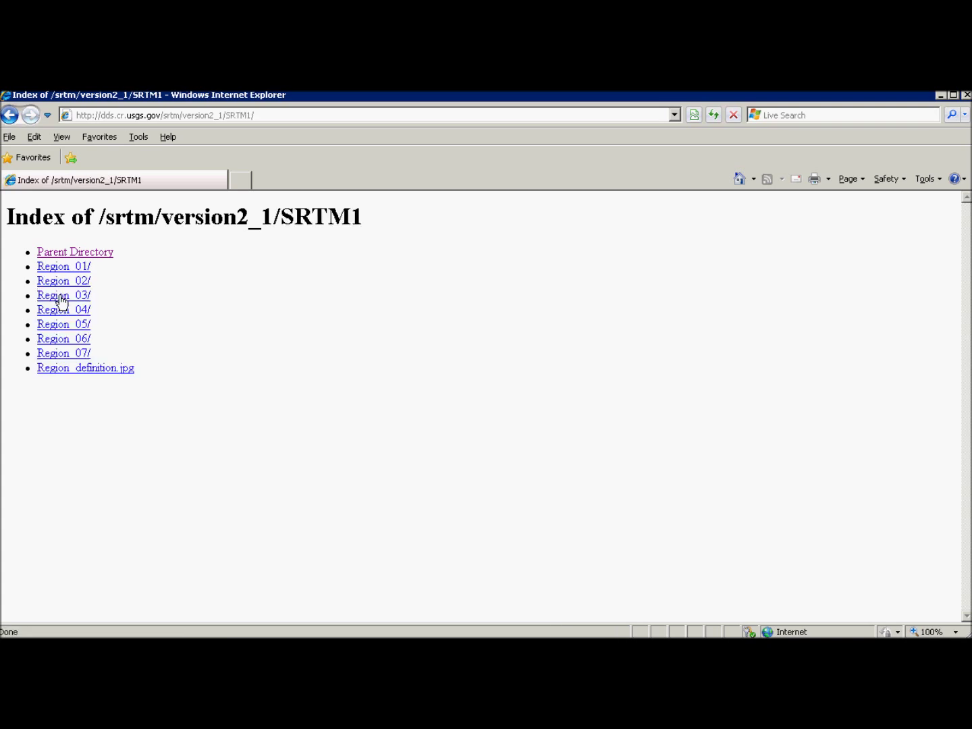
left_click(82, 367)
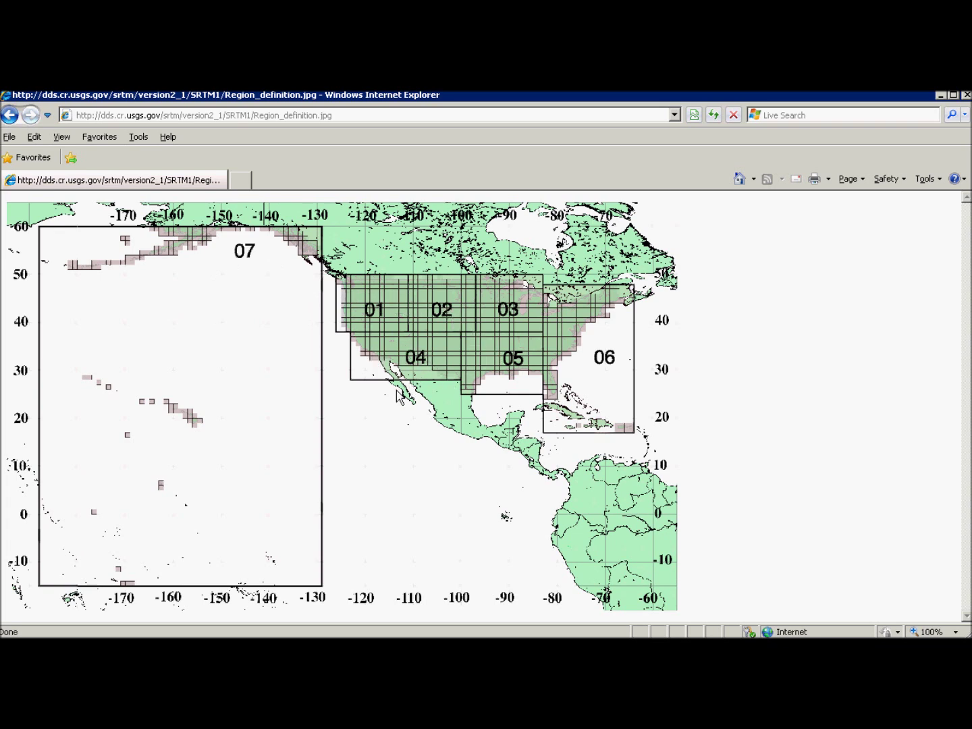
left_click(10, 116)
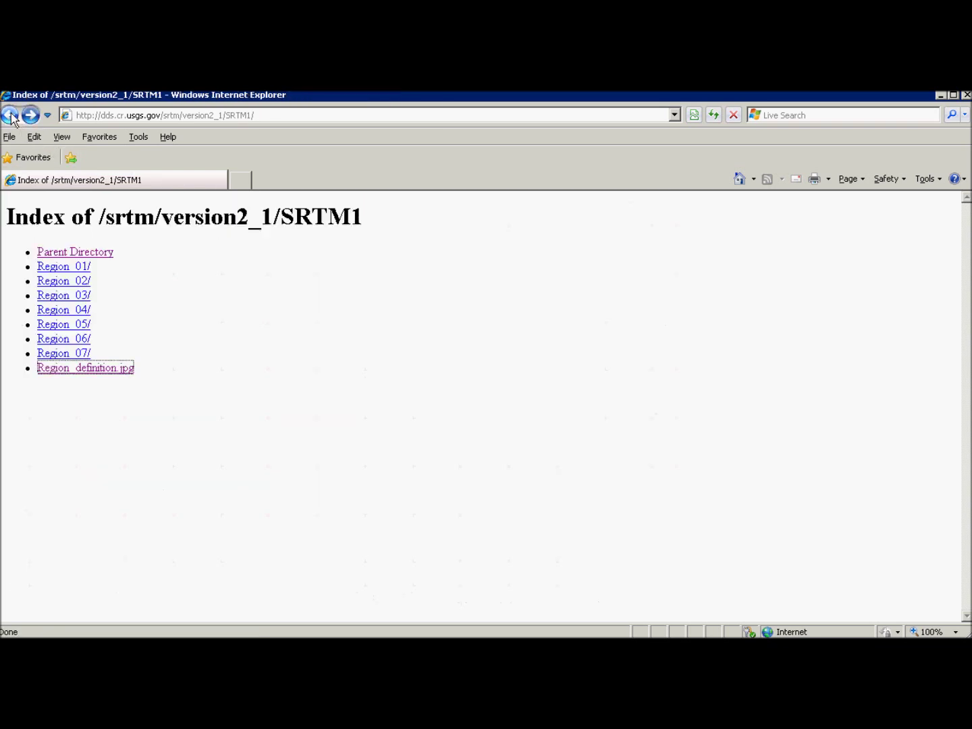
left_click(79, 312)
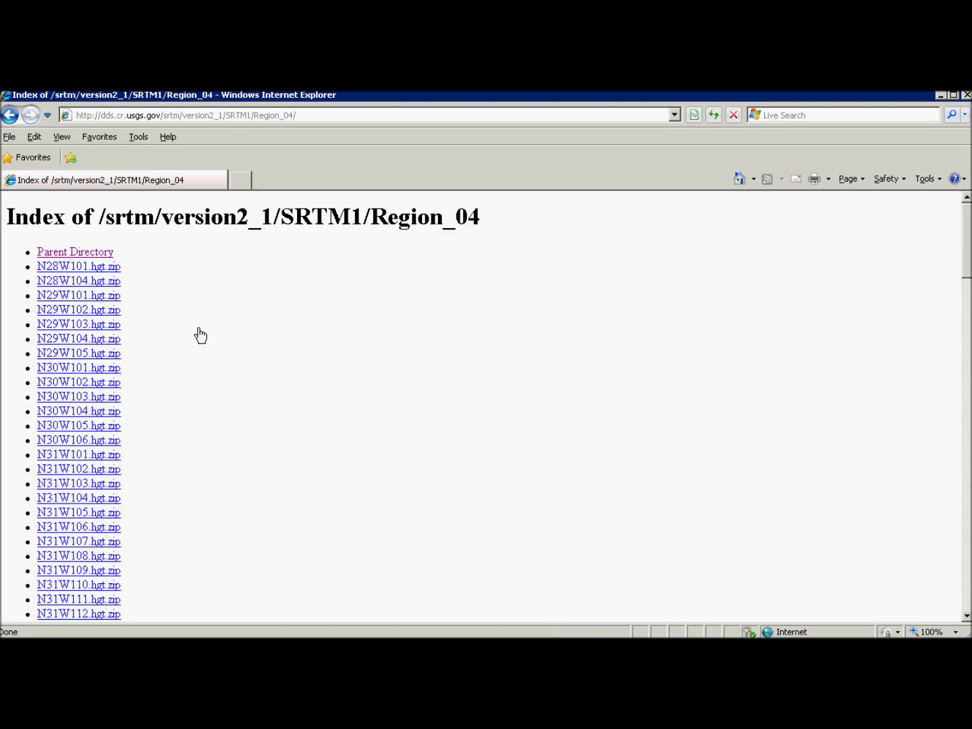
left_click(108, 266)
key("Escape")
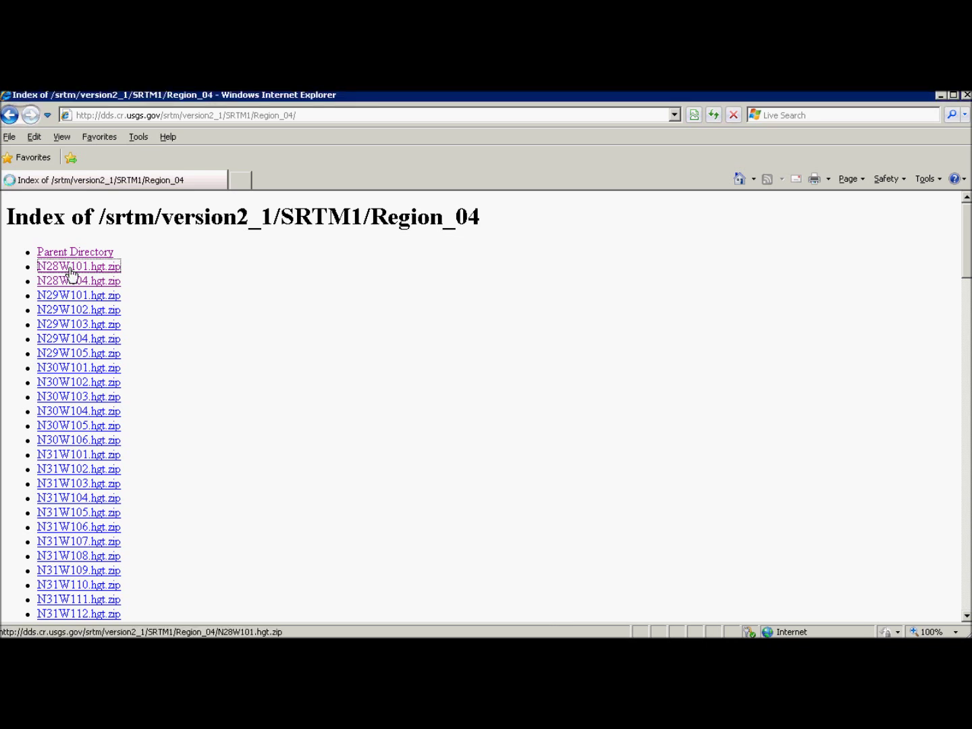
Save N28W101.hgt.zip into C:\Pathloss\Installation\Maps
left_click(70, 269)
left_click(563, 379)
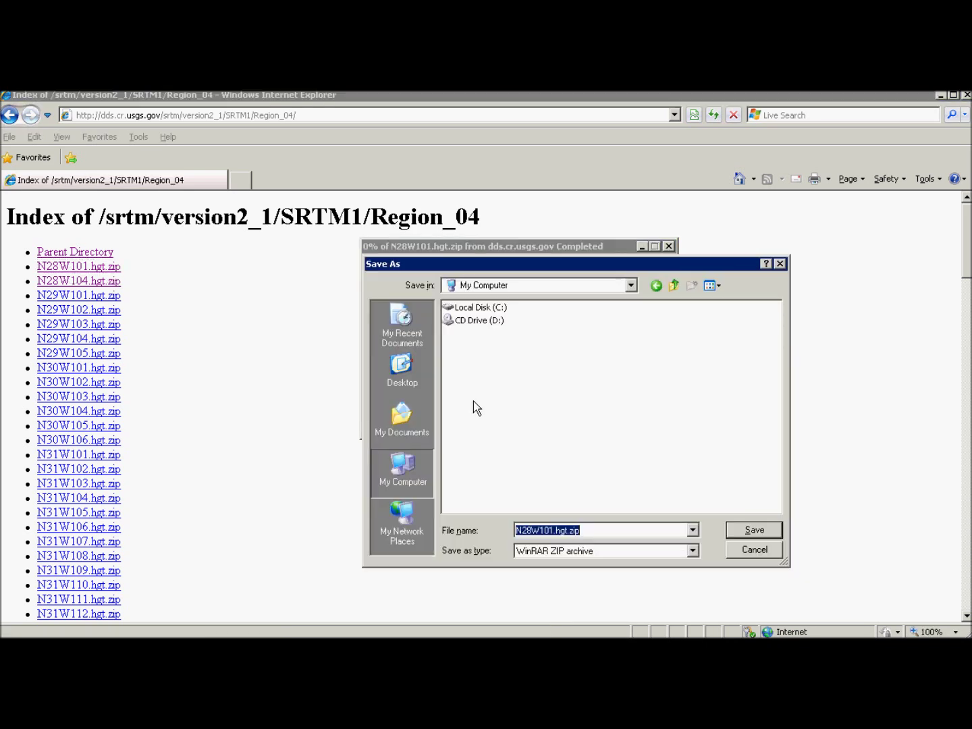
double_click(478, 308)
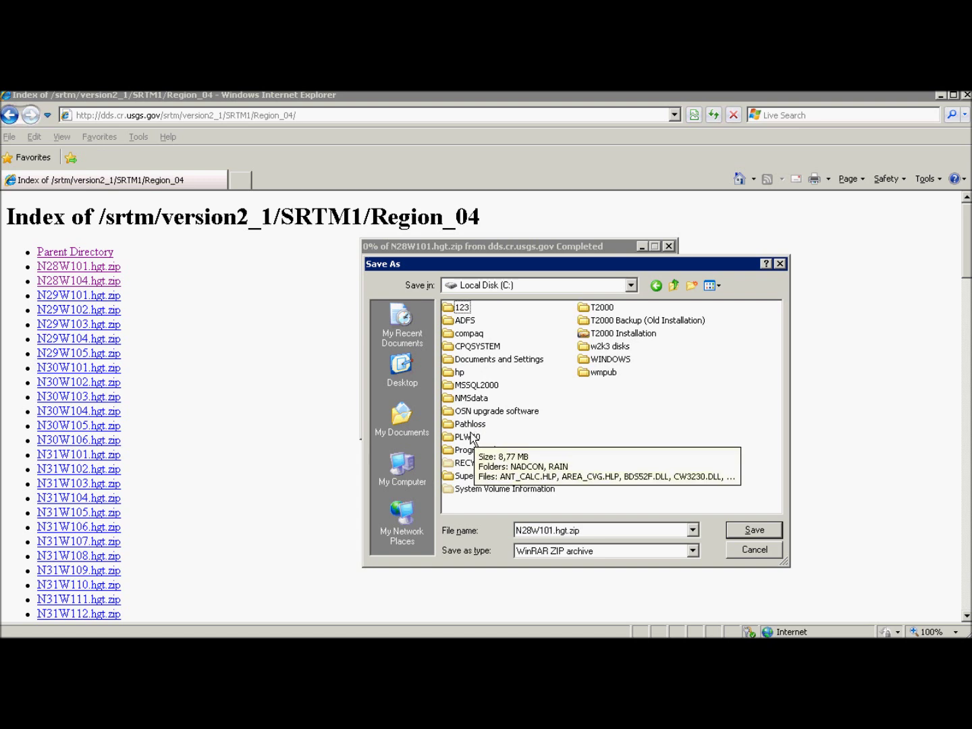
double_click(470, 424)
left_click(471, 309)
double_click(474, 311)
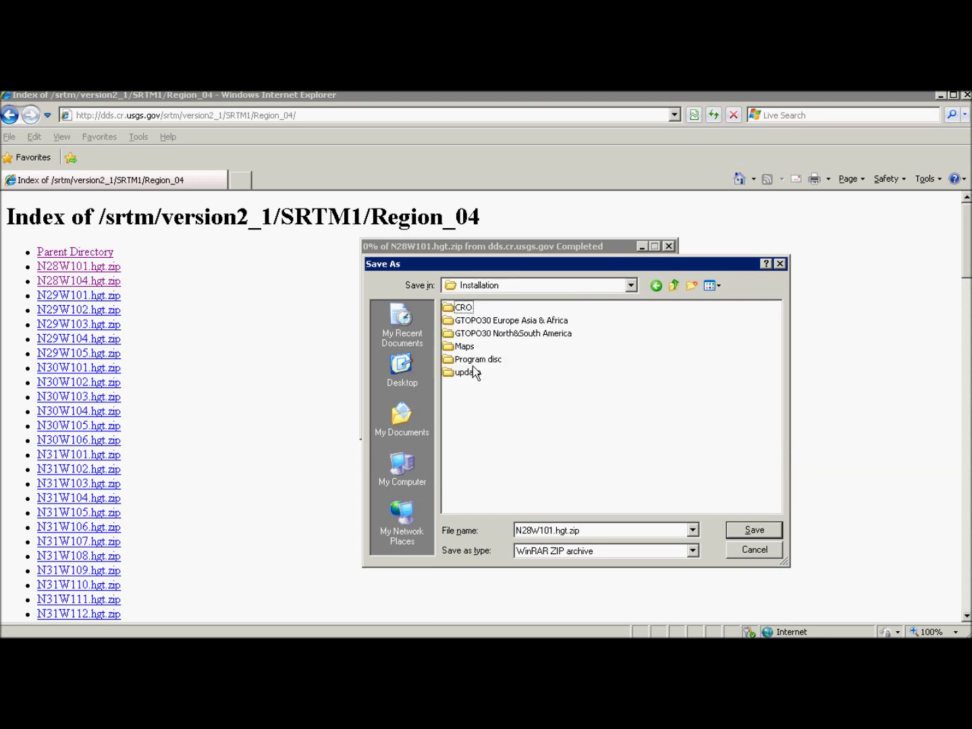
double_click(465, 355)
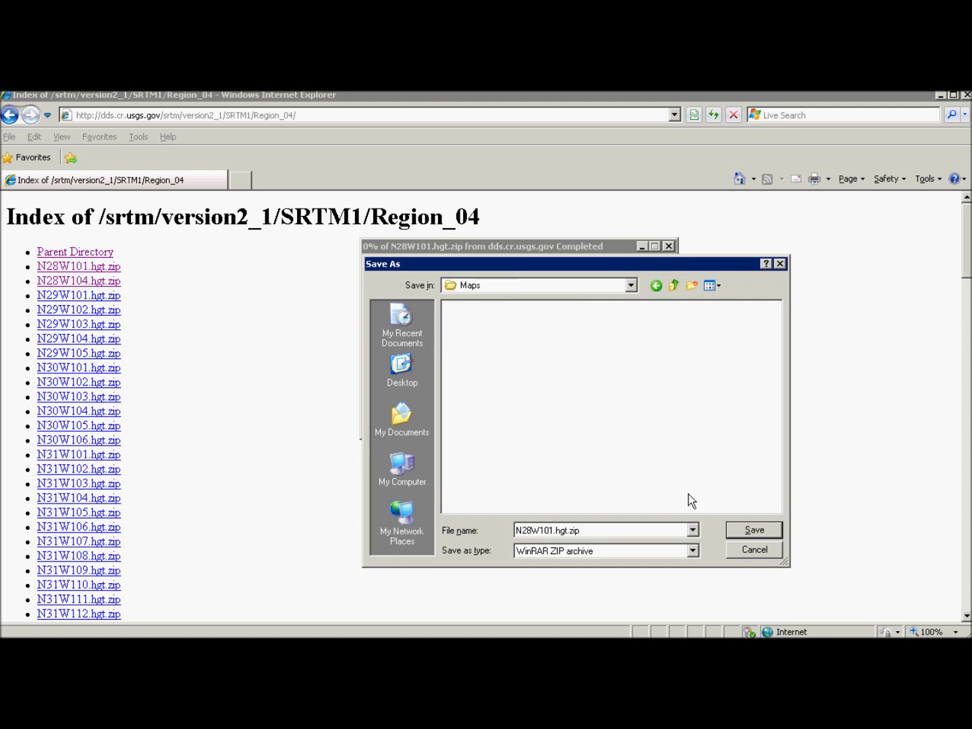
left_click(750, 530)
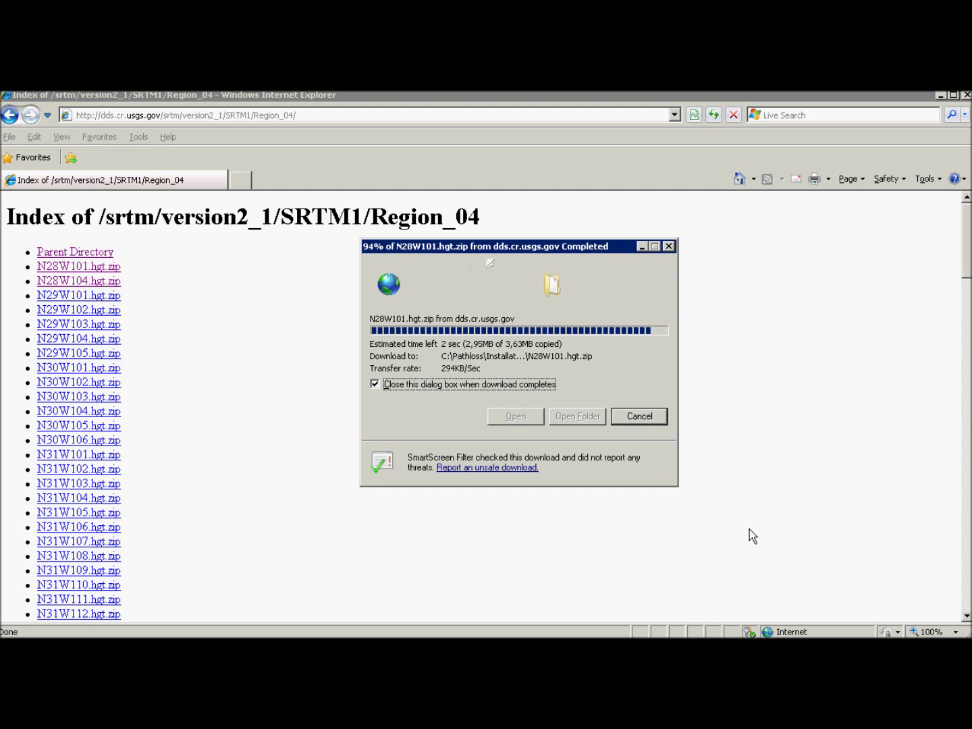
Scroll through the downloaded .hgt.zip archives in the local Maps folder
scroll(171, 353, "down", 3)
scroll(158, 482, "down", 8)
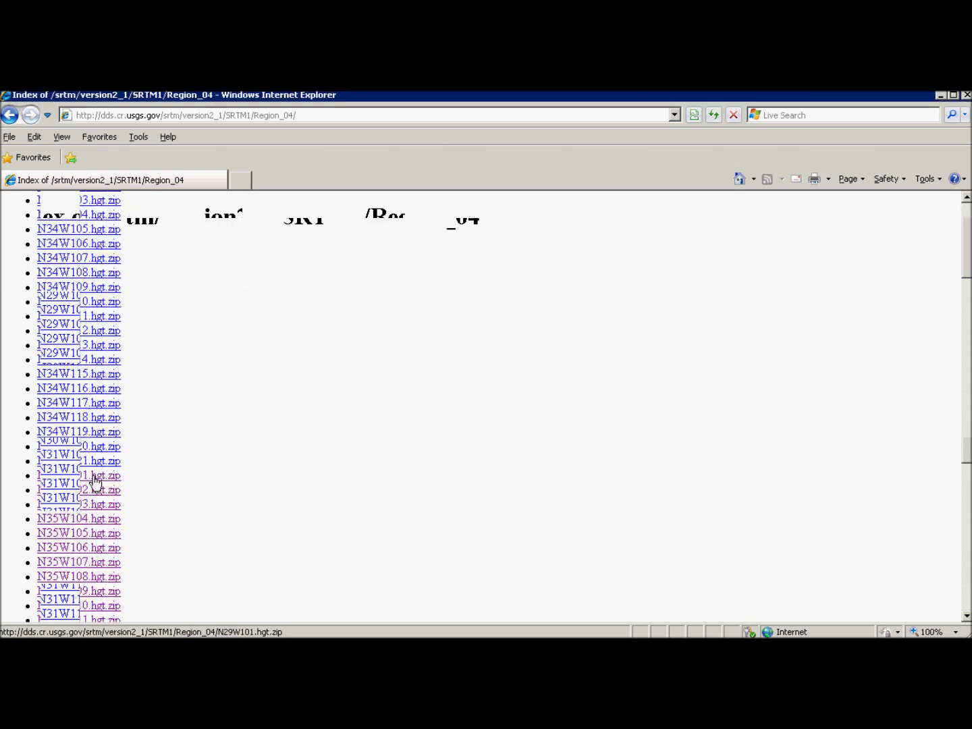
scroll(157, 483, "down", 6)
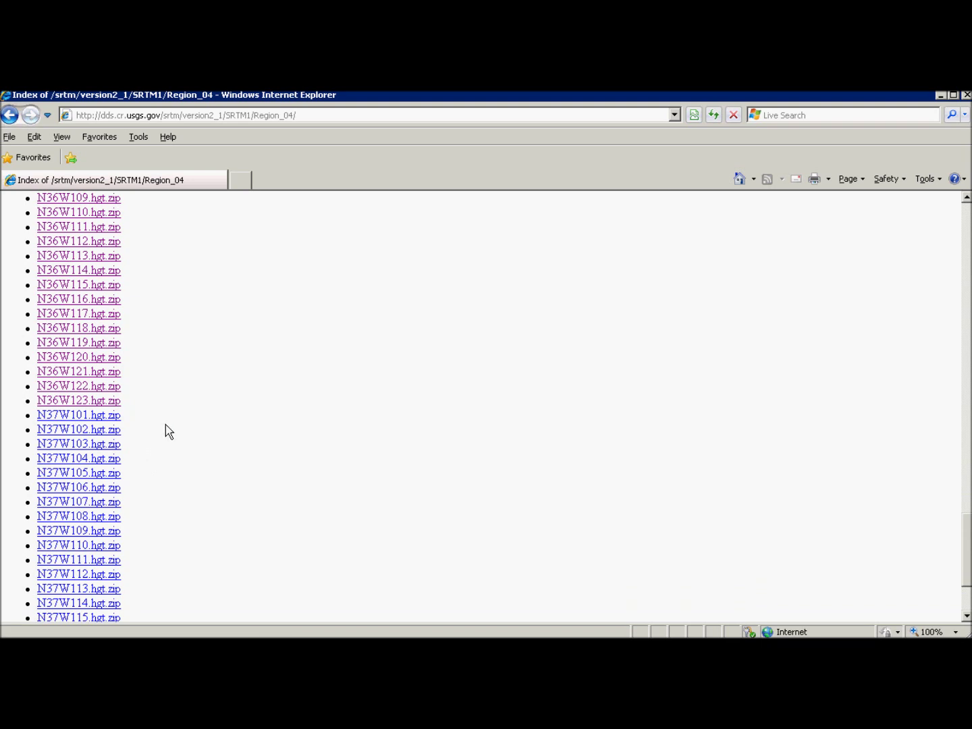
scroll(168, 427, "up", 6)
scroll(181, 441, "up", 3)
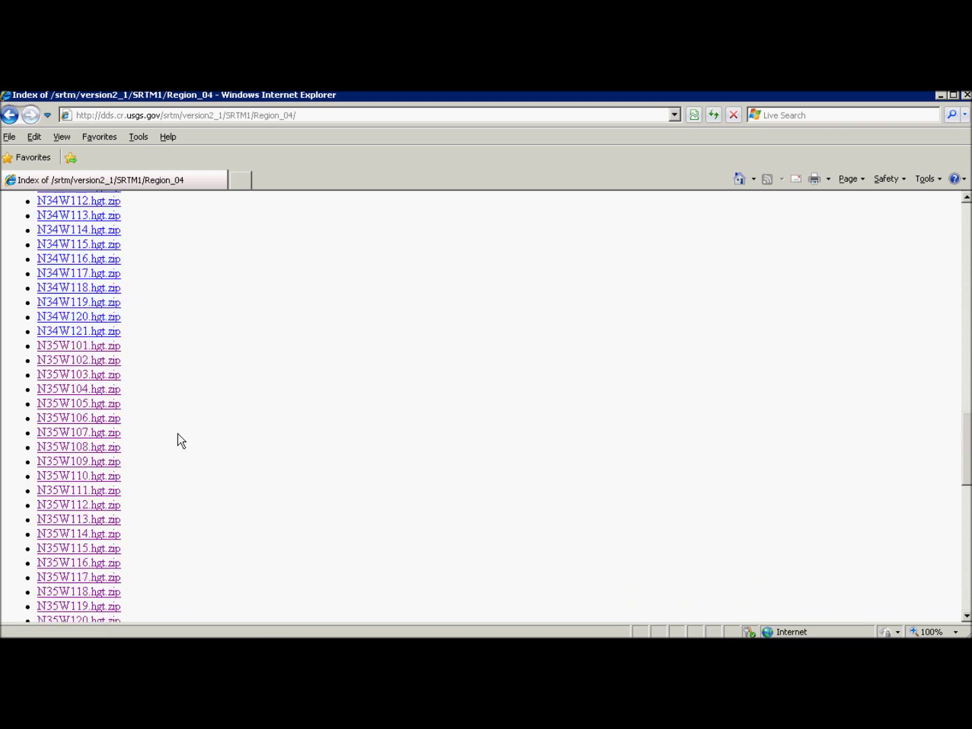
scroll(304, 508, "down", 2)
Extract N35W101.hgt.zip into the N35W101-N36W123 tiles folder
key("alt+Tab")
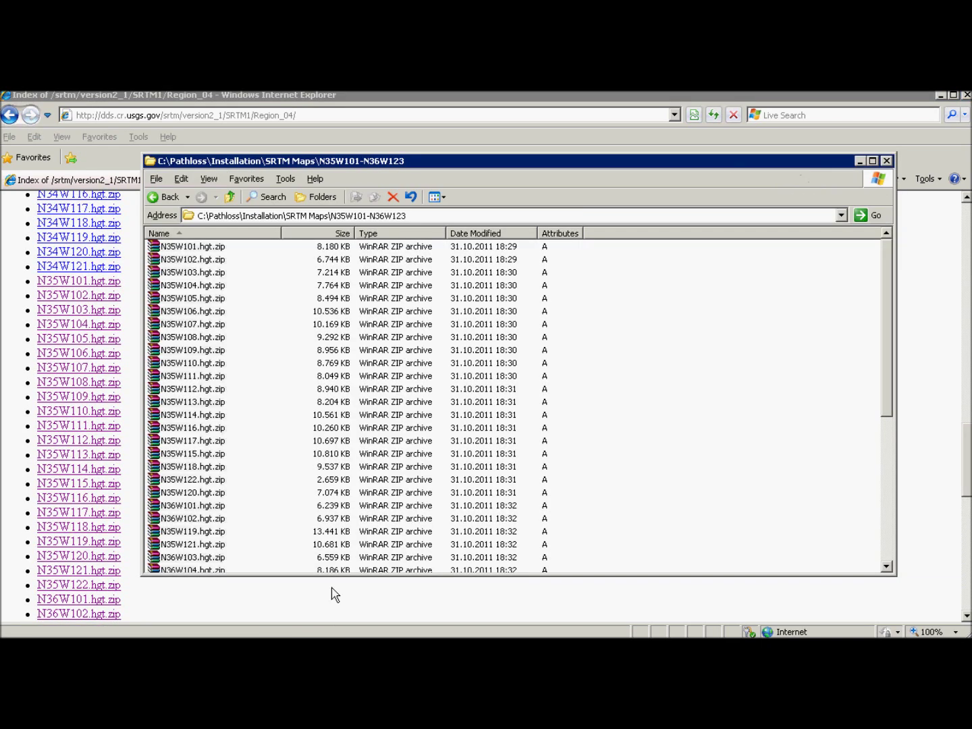
left_click(416, 216)
left_click_drag(416, 215, 341, 215)
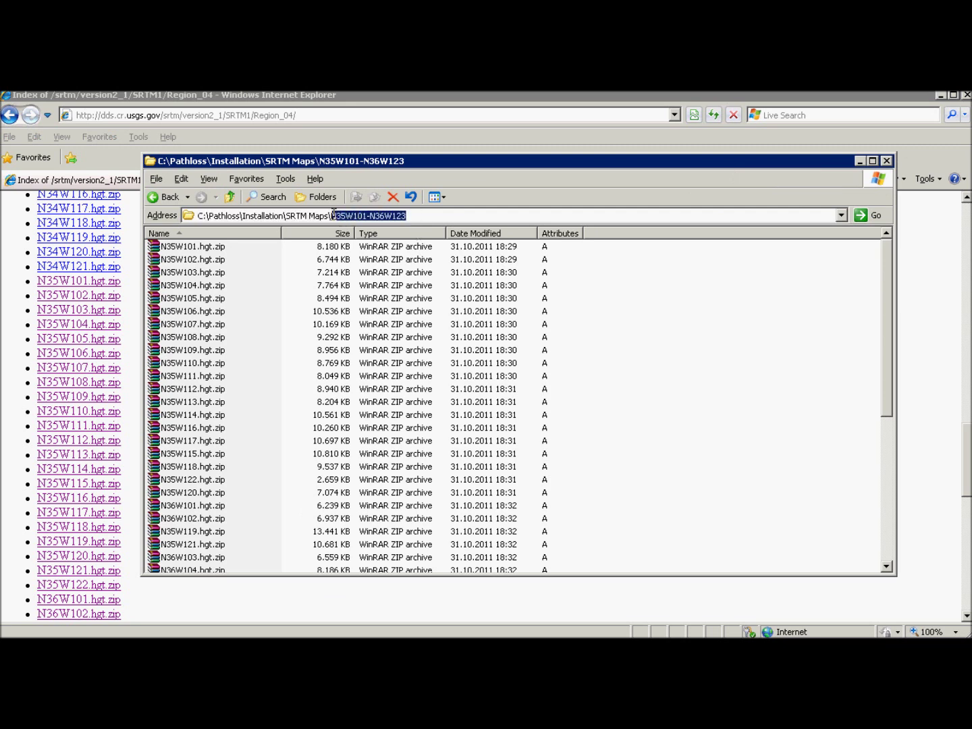
left_click(674, 357)
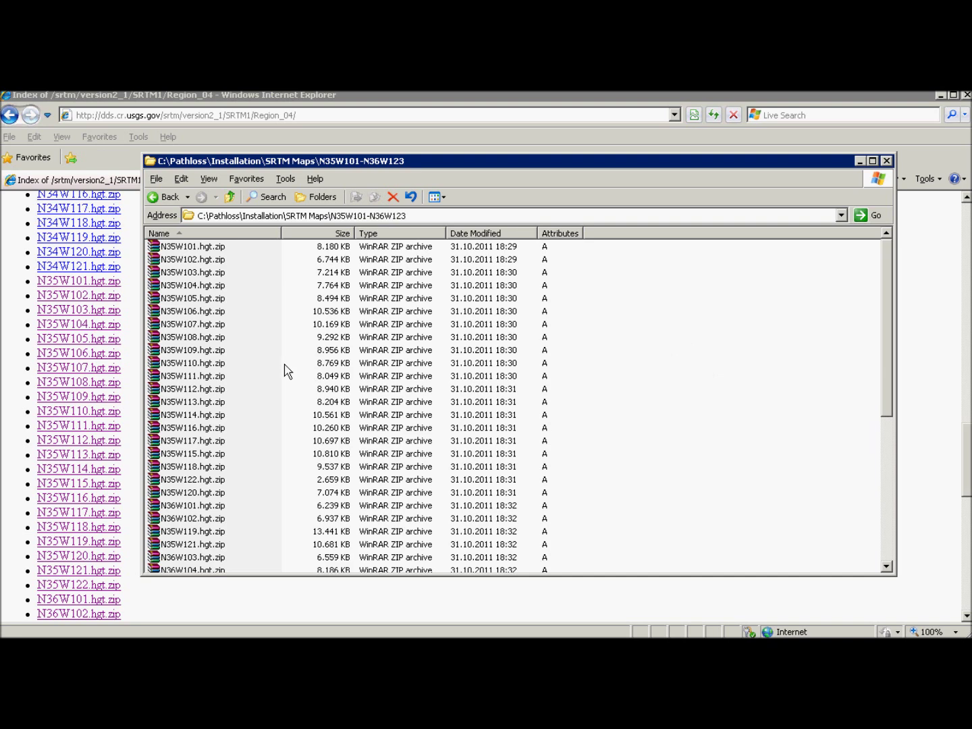
right_click(206, 247)
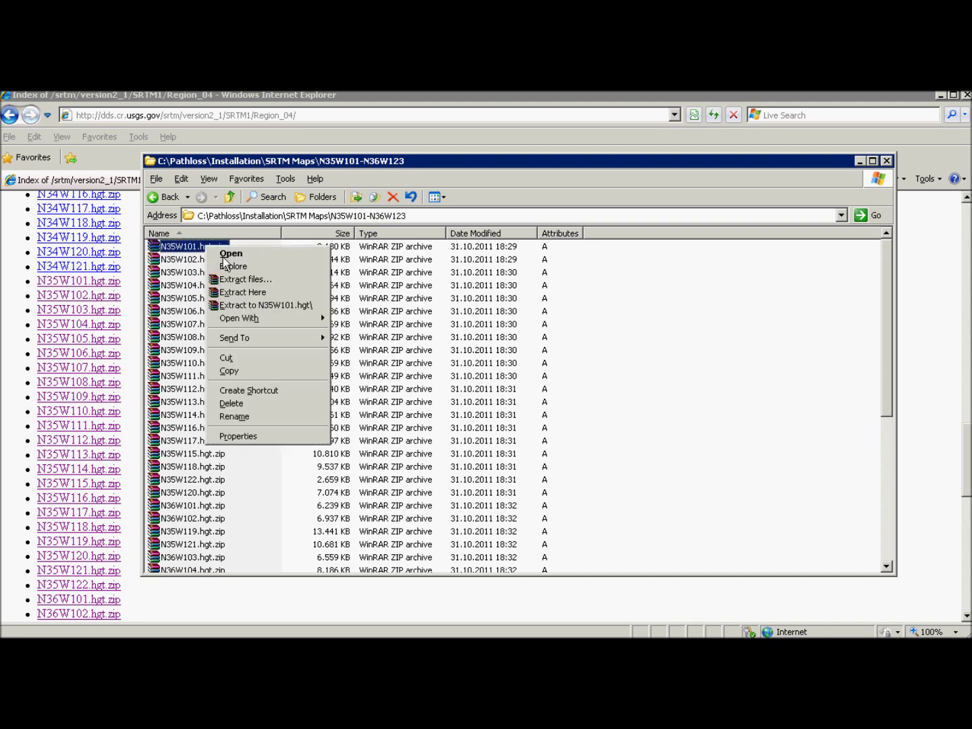
left_click(260, 293)
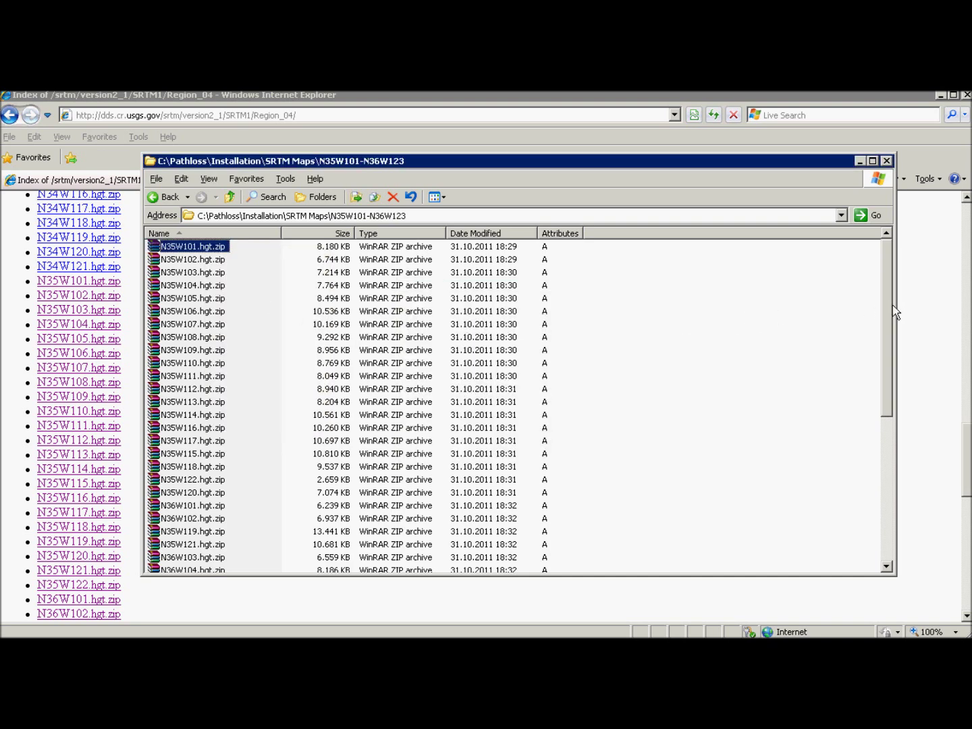
Extract all the remaining .hgt.zip archives into the same folder in one batch
left_click_drag(886, 305, 845, 228)
left_click(204, 261)
left_click_drag(886, 291, 881, 577)
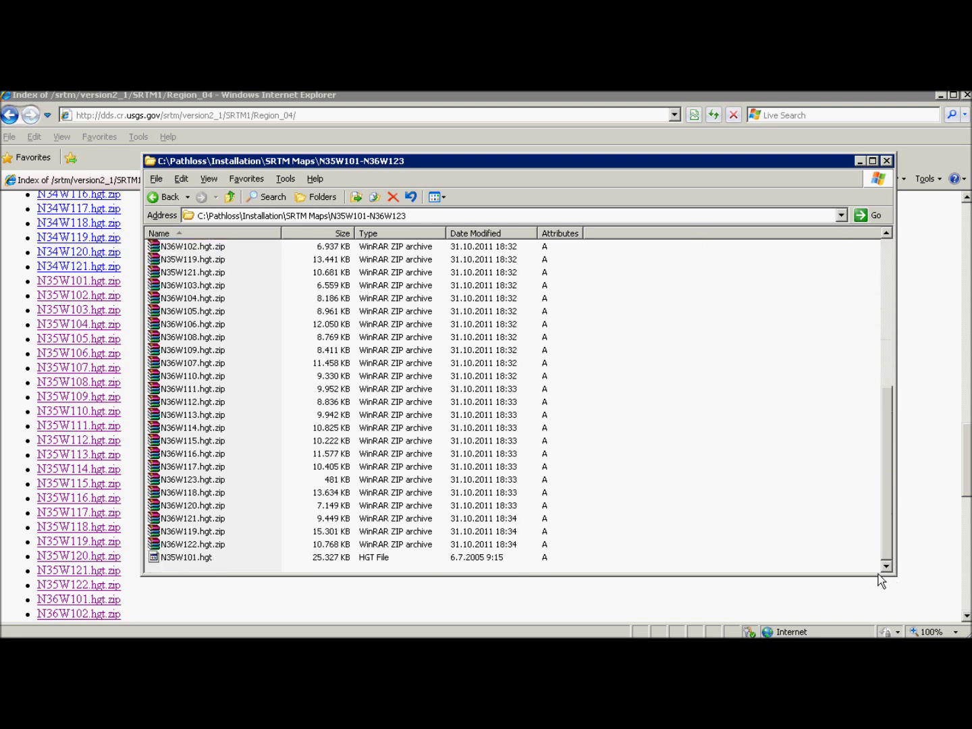
left_click(173, 543, "shift")
right_click(197, 344)
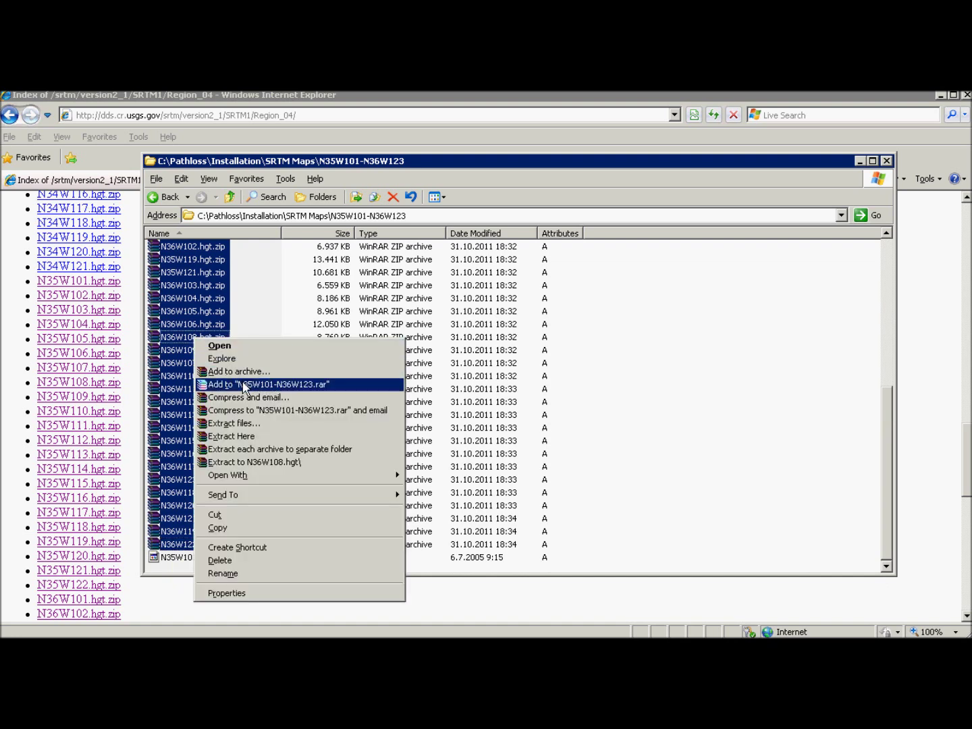
left_click(247, 439)
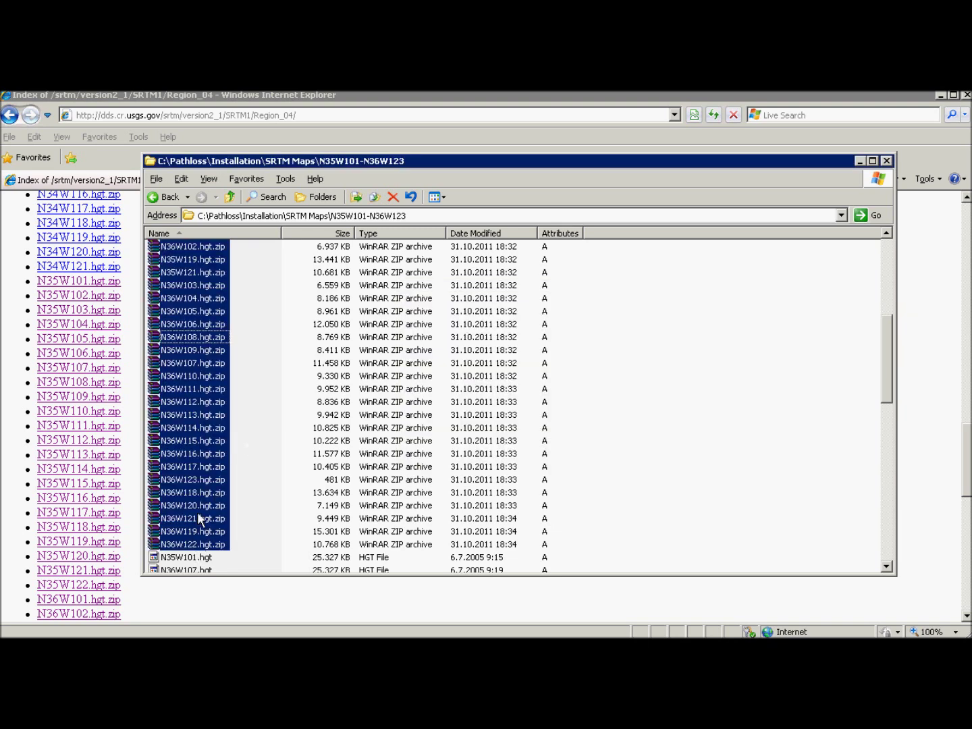
Delete the 44 selected .hgt.zip archives
right_click(208, 365)
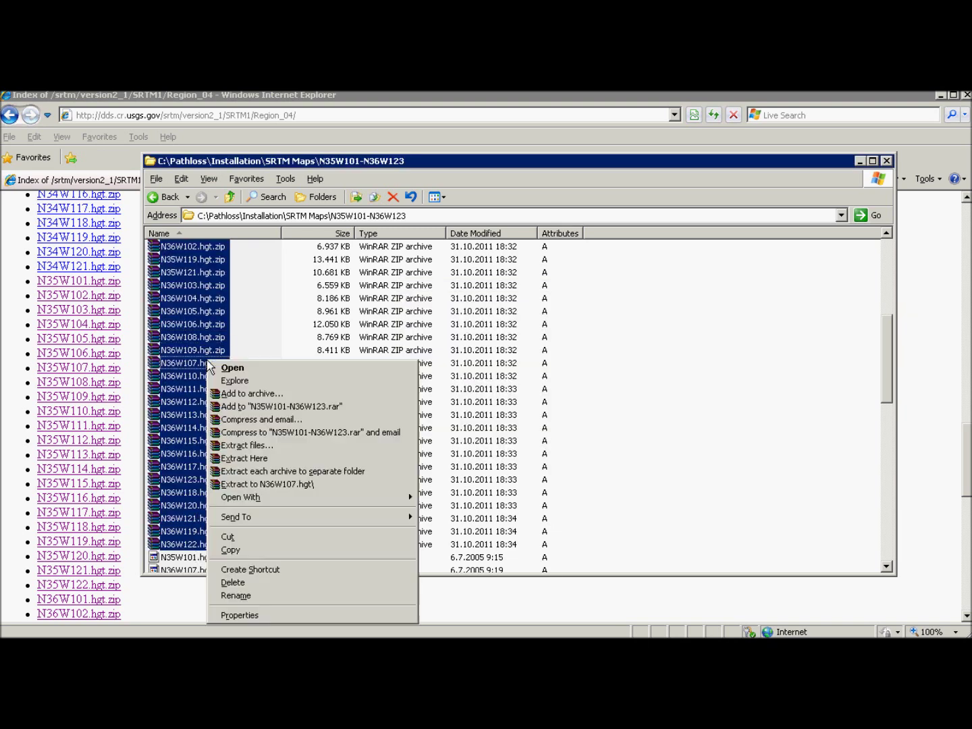
left_click(230, 583)
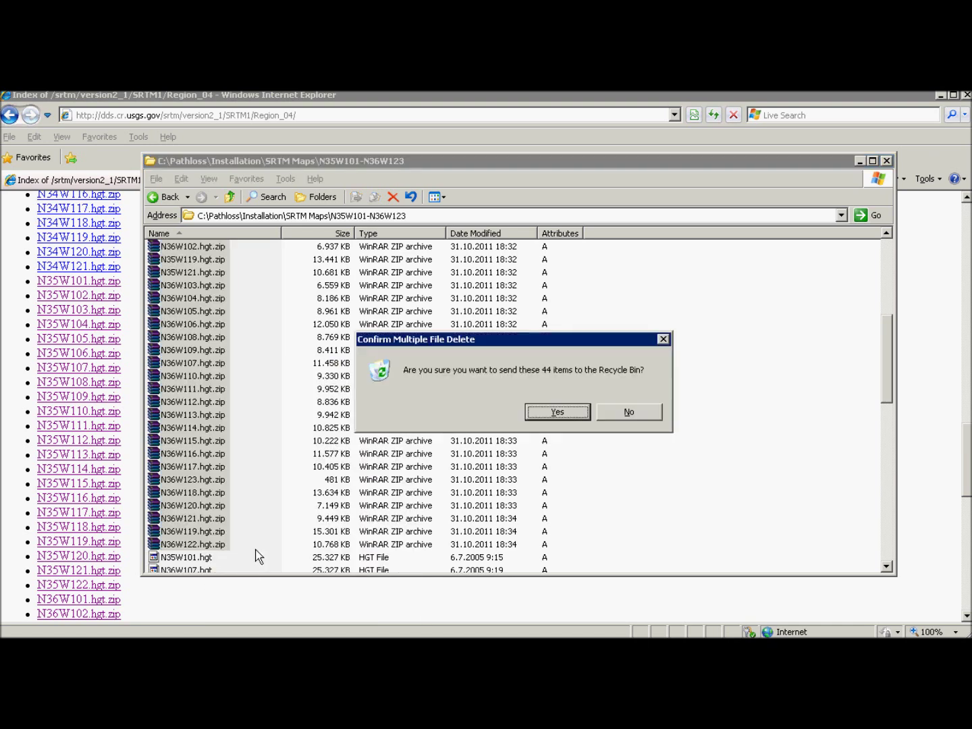
left_click(557, 411)
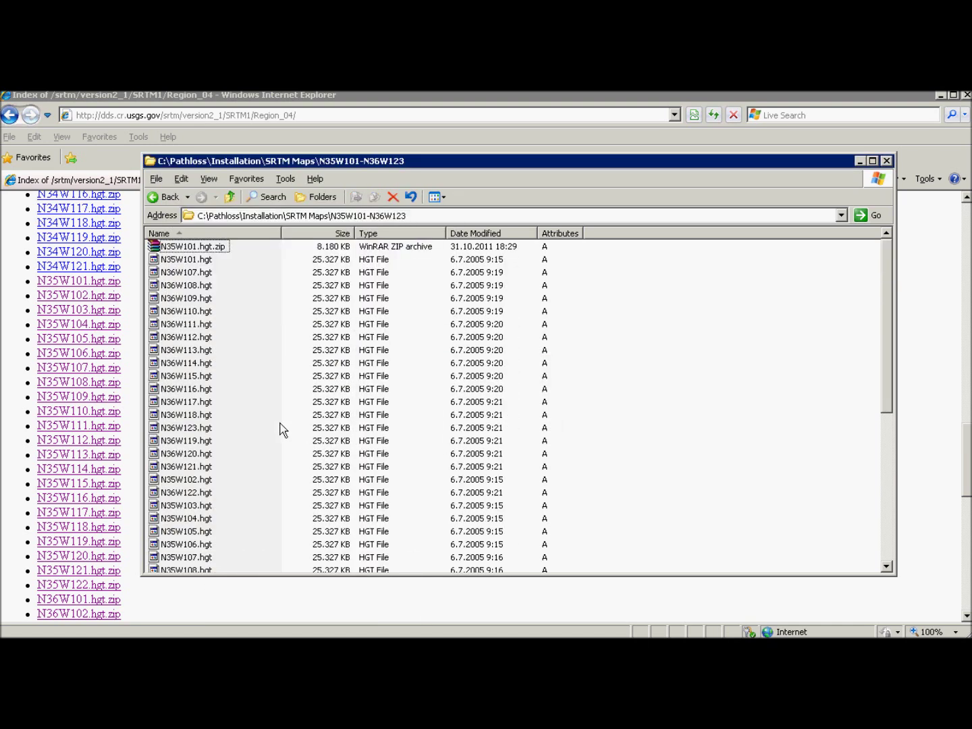
Delete the leftover N35W101.hgt.zip so only .hgt tiles remain, then select the folder path
left_click(219, 246)
right_click(219, 247)
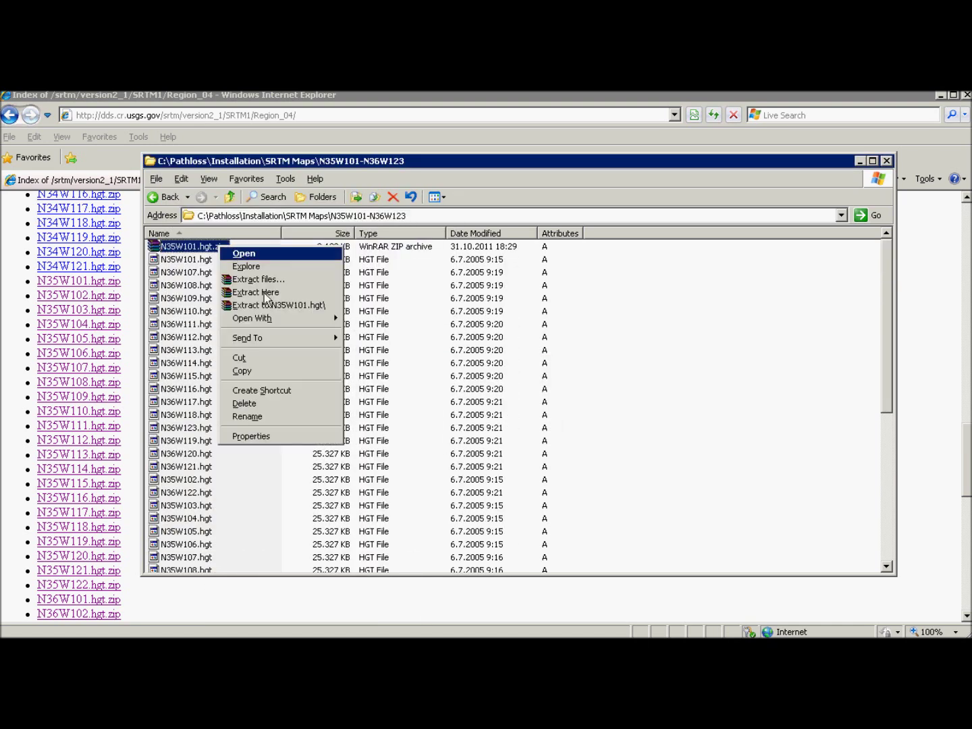
left_click(266, 404)
left_click(575, 401)
scroll(307, 405, "down", 6)
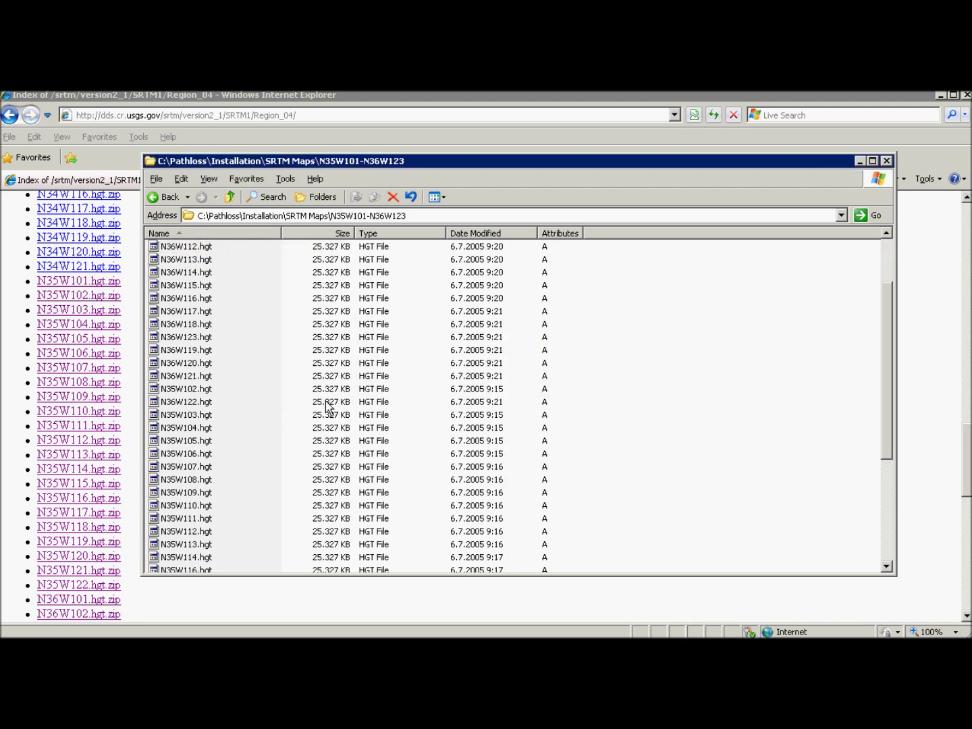
scroll(301, 394, "up", 6)
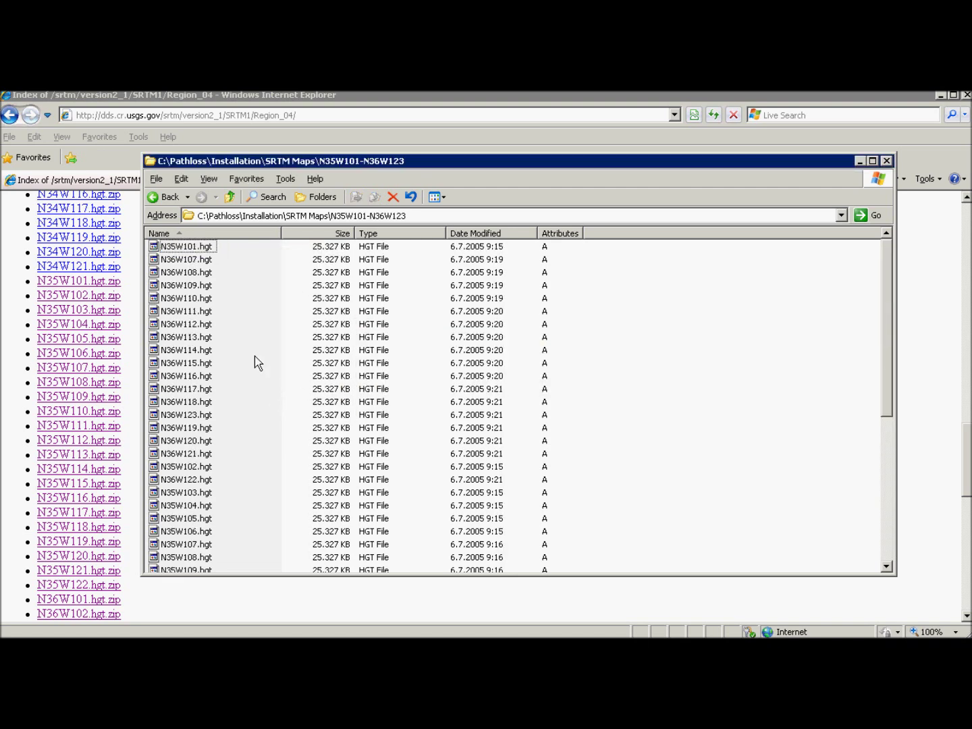
left_click(418, 212)
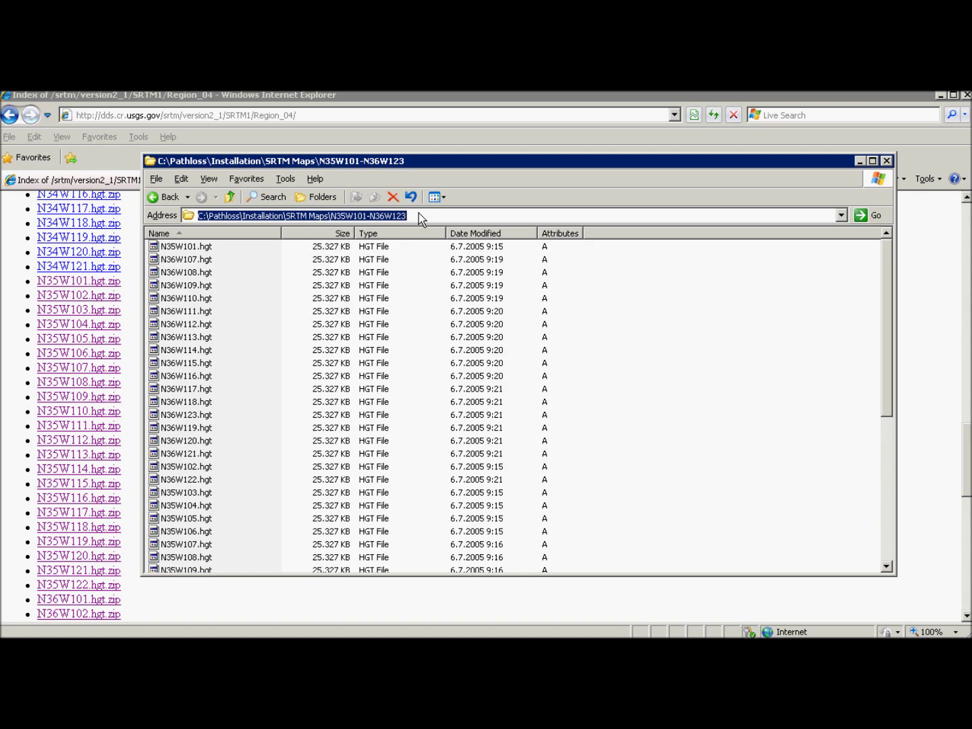